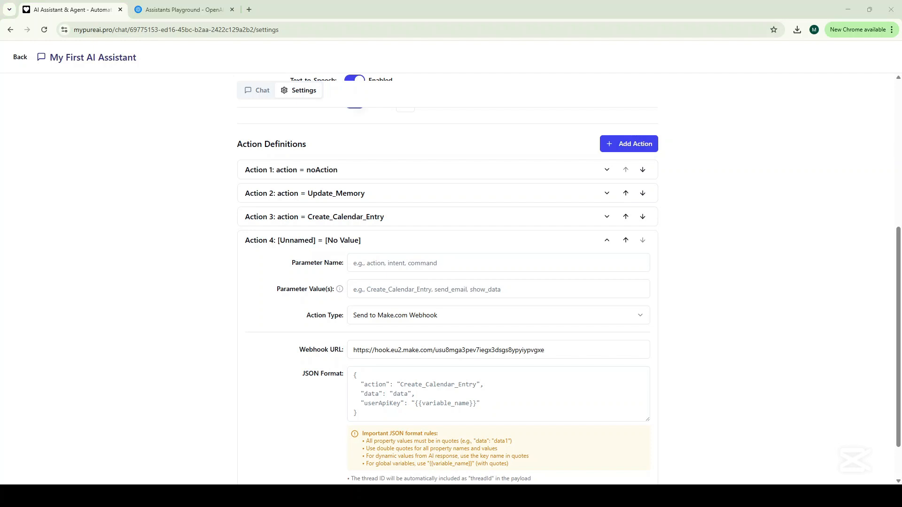
Define Action 4 as action = Query_DB with action type API Request.
click(372, 262)
text(action)
key(Tab)
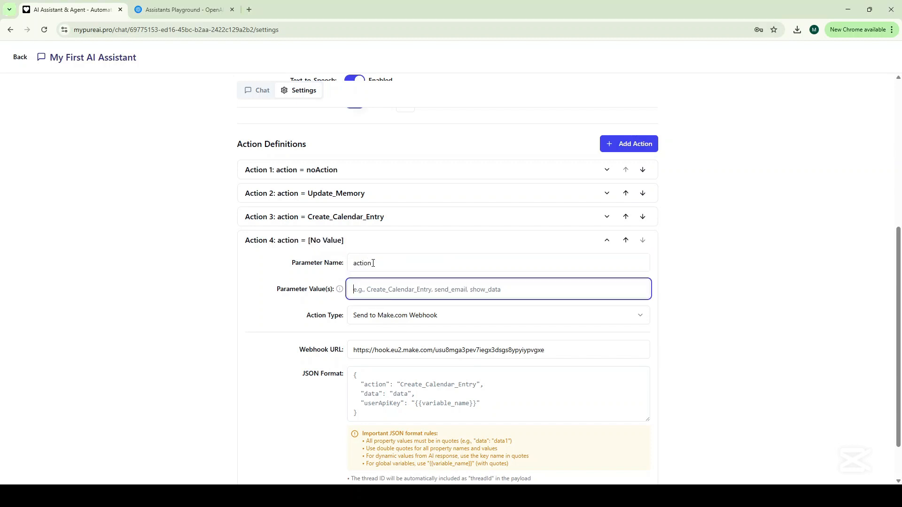
text(Query)
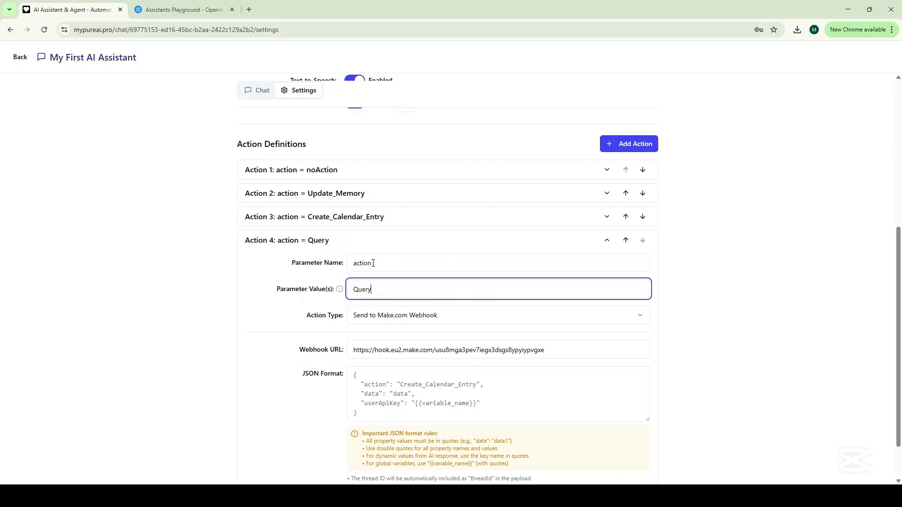
text(_DB)
click(399, 321)
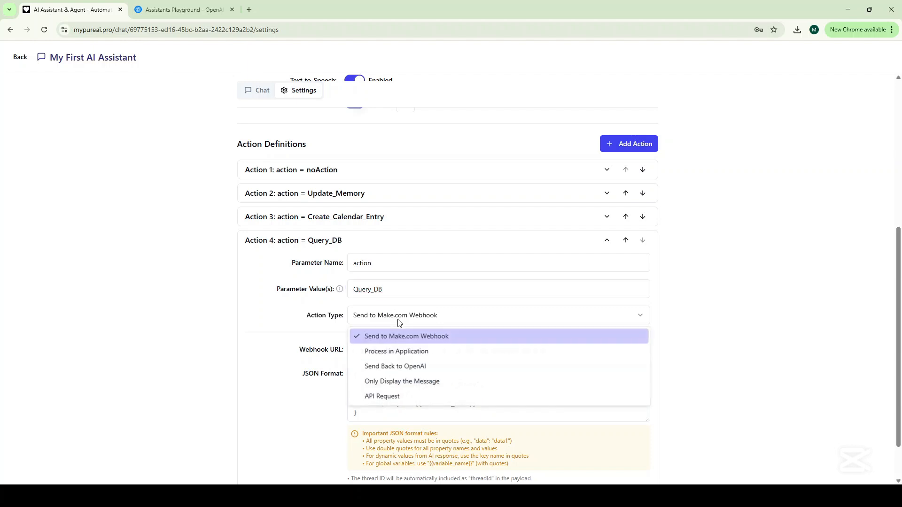
click(385, 398)
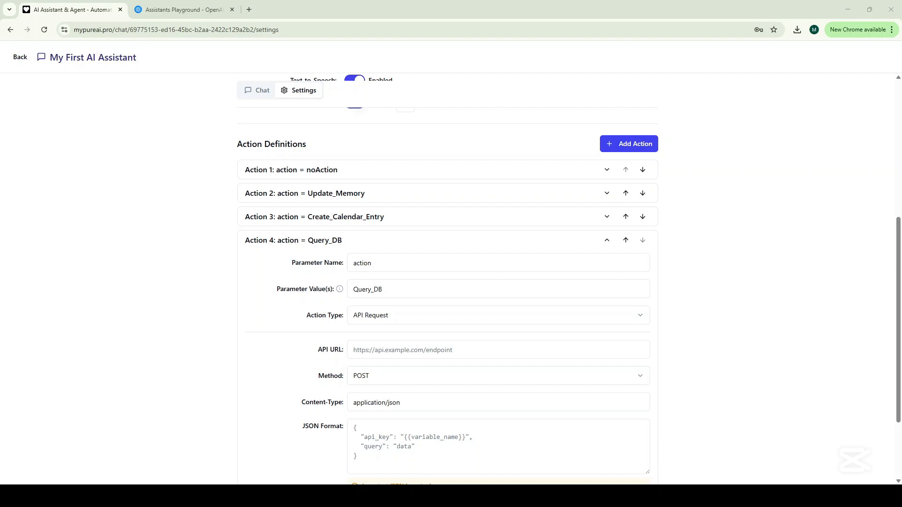
click(408, 348)
text(https://www.4makers.org/ai/api_v5_multi.php)
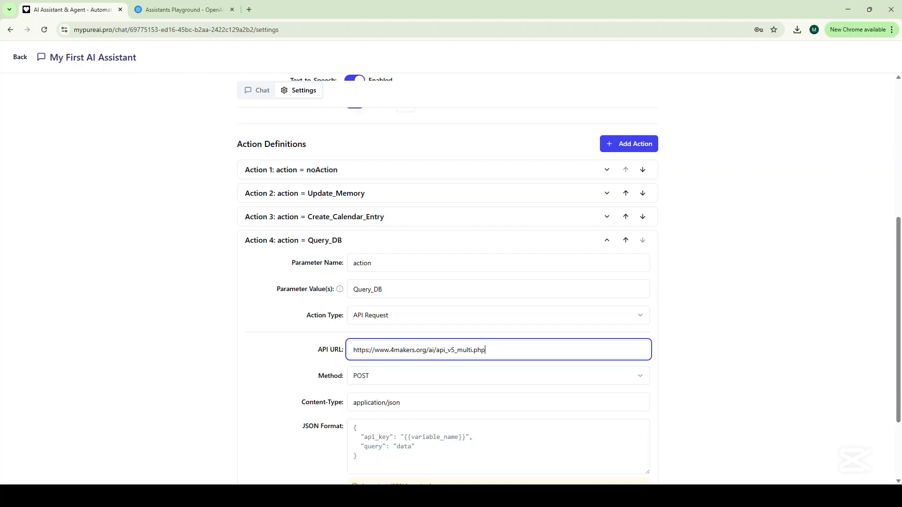
key(alt+Tab)
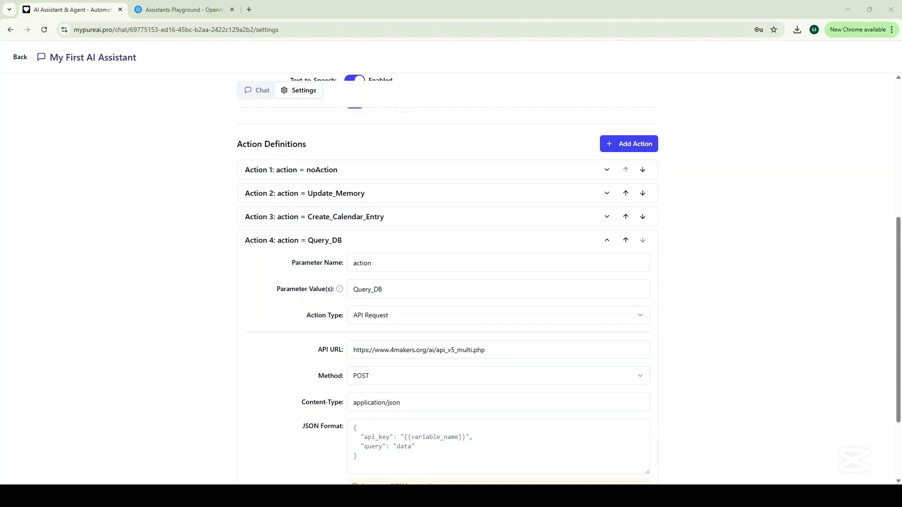
click(405, 427)
key(ctrl+v)
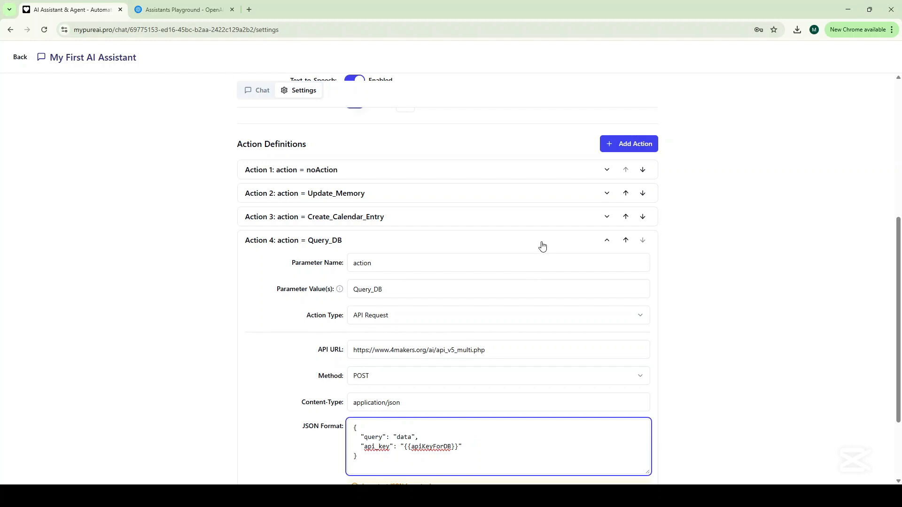
scroll(800, 294, down, 2)
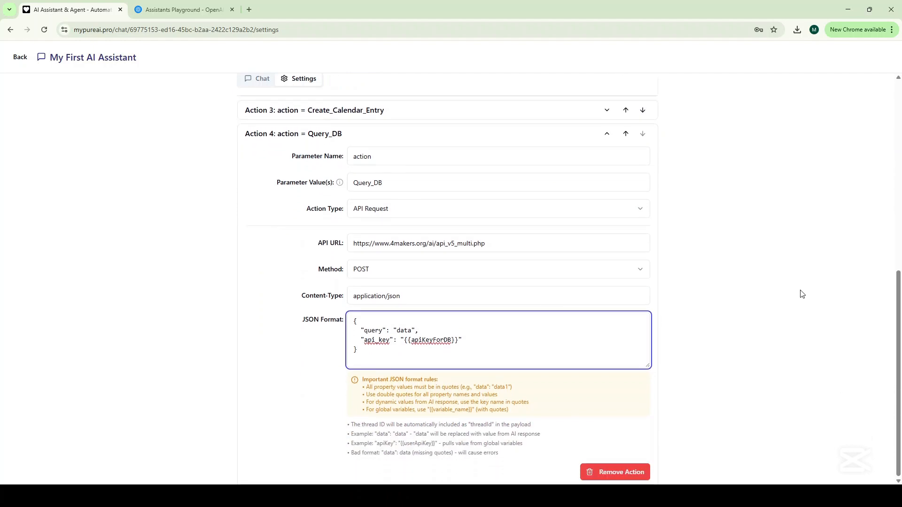
scroll(800, 293, up, 8)
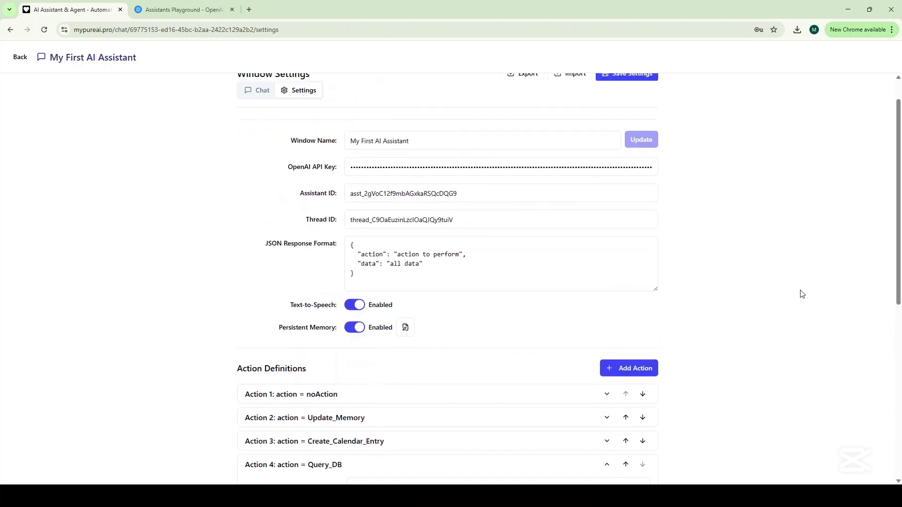
Save the assistant settings and go to the global Variables settings.
click(655, 121)
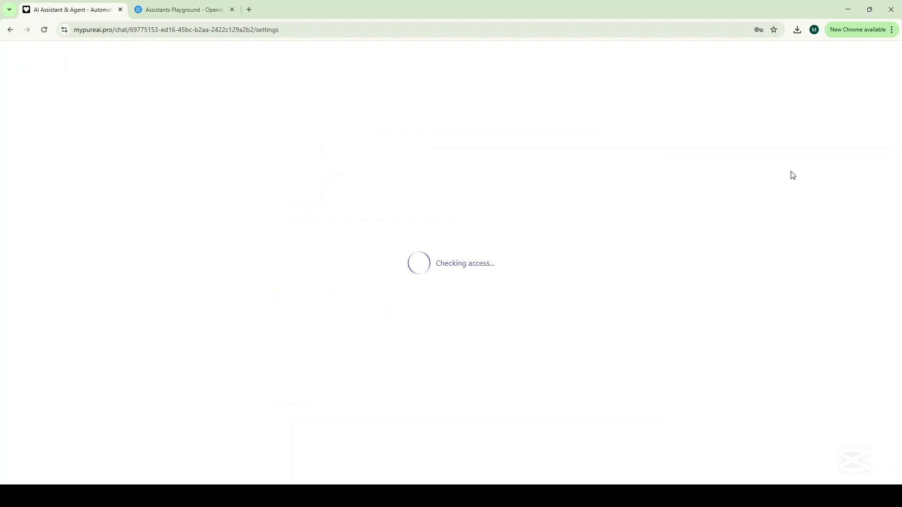
click(19, 57)
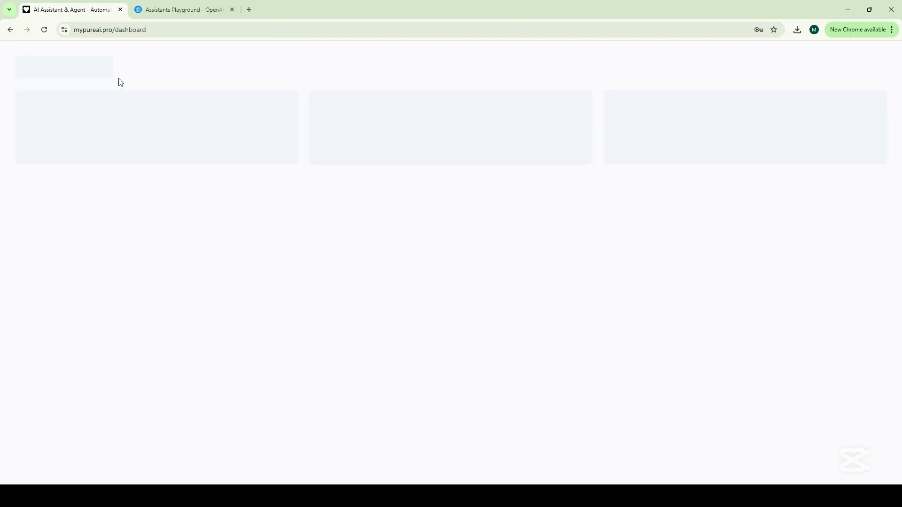
click(742, 62)
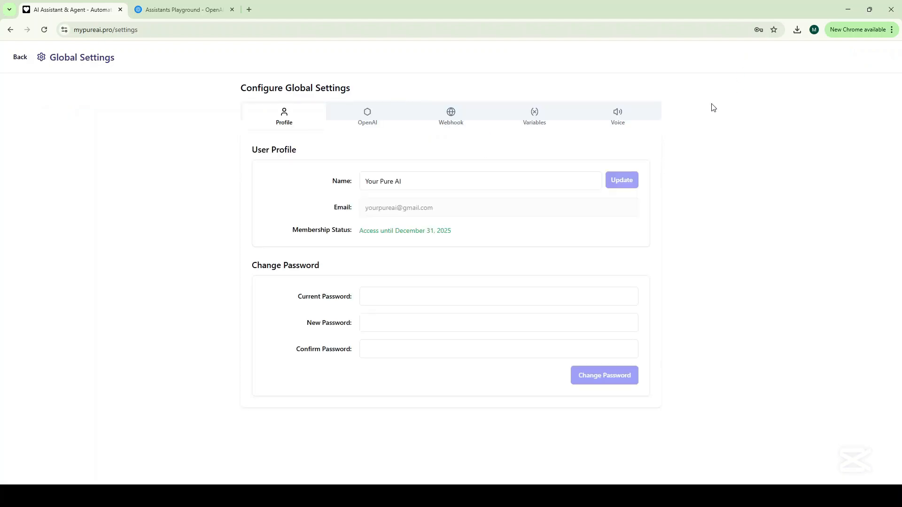
click(540, 115)
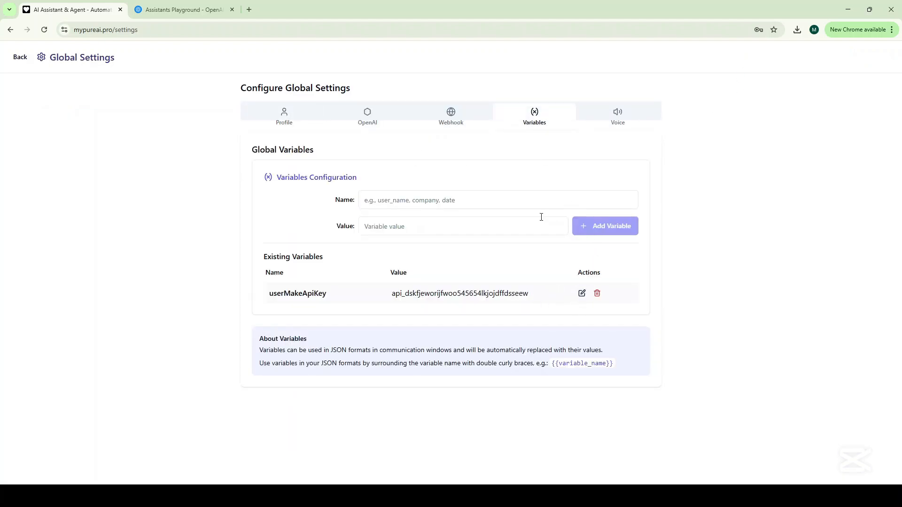
Add global variable apiKeyForDB holding the database API key, then return to the dashboard.
click(514, 199)
click(419, 197)
key(ctrl+v)
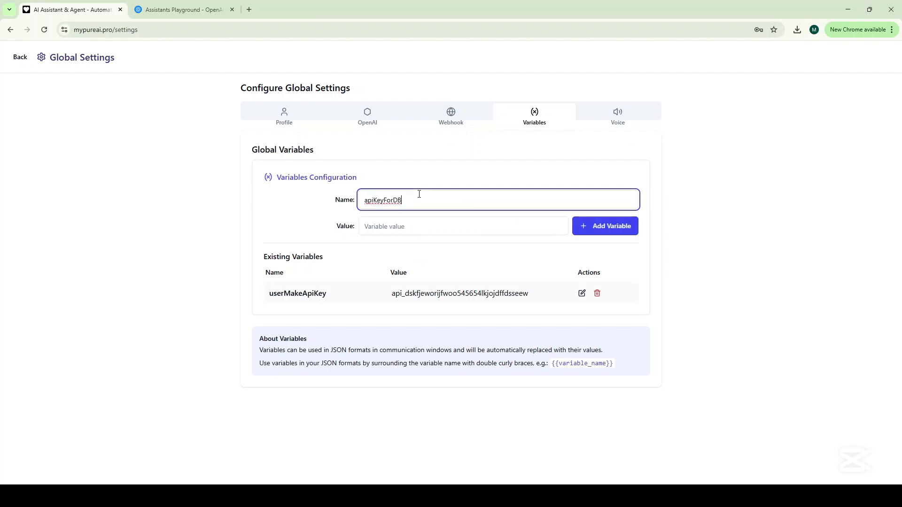
click(392, 223)
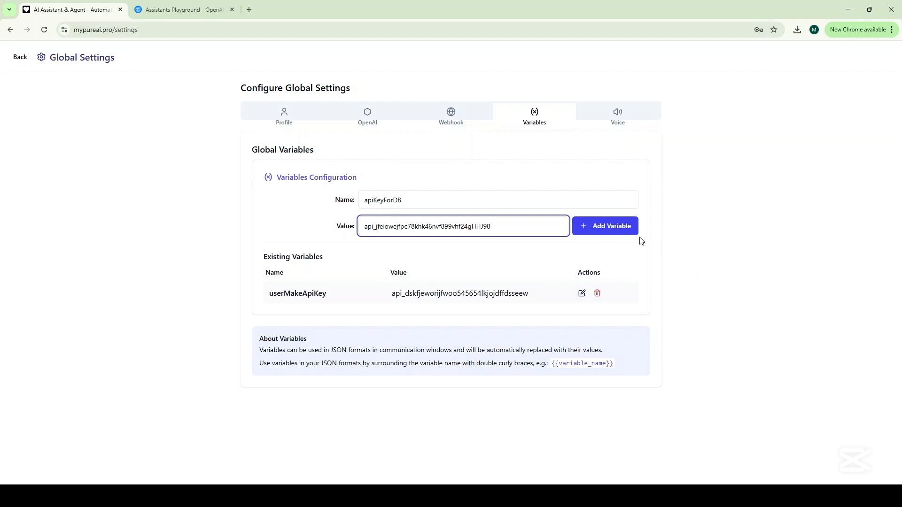
click(611, 227)
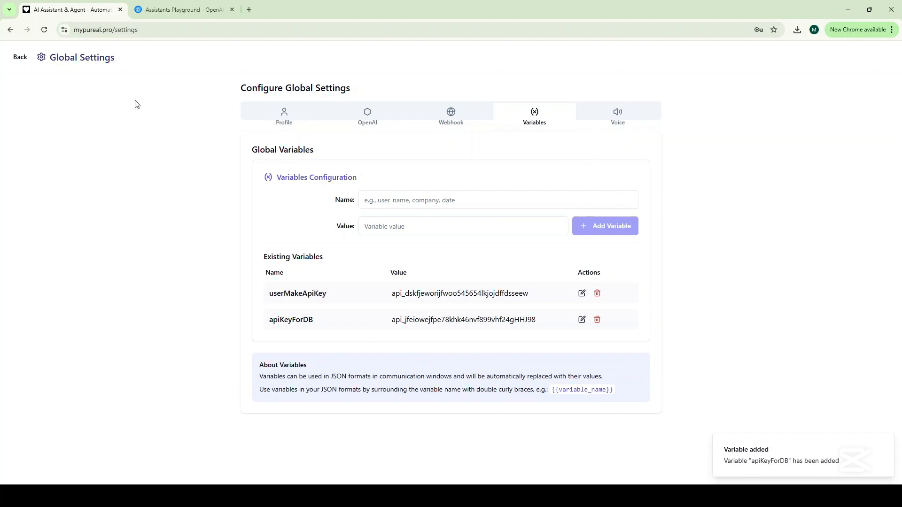
click(20, 58)
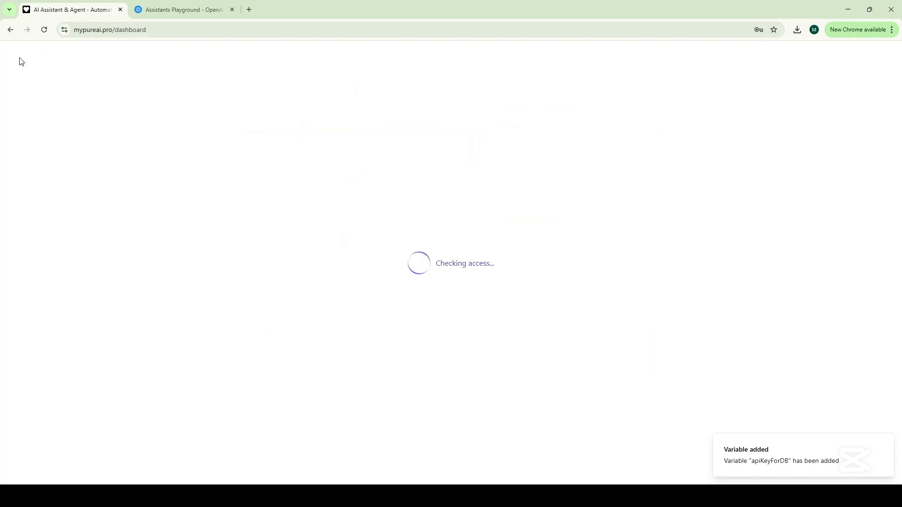
Paste the JSON database schema into the Playground assistant's system instructions and save.
key(ctrl+Tab)
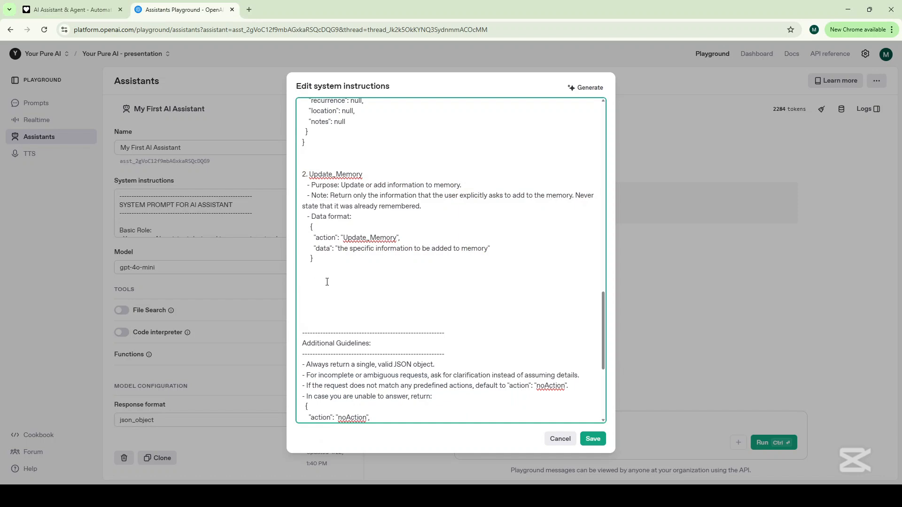
key(ctrl+v)
scroll(332, 284, up, 18)
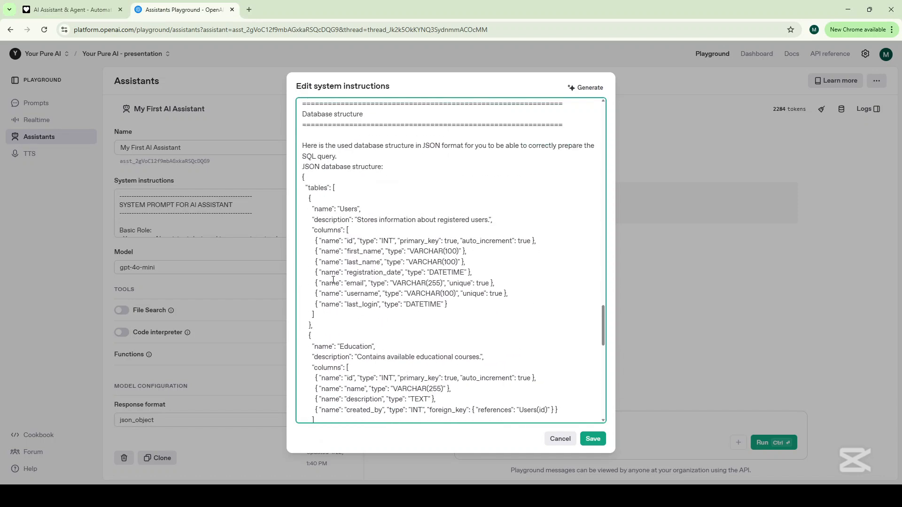
scroll(334, 279, up, 2)
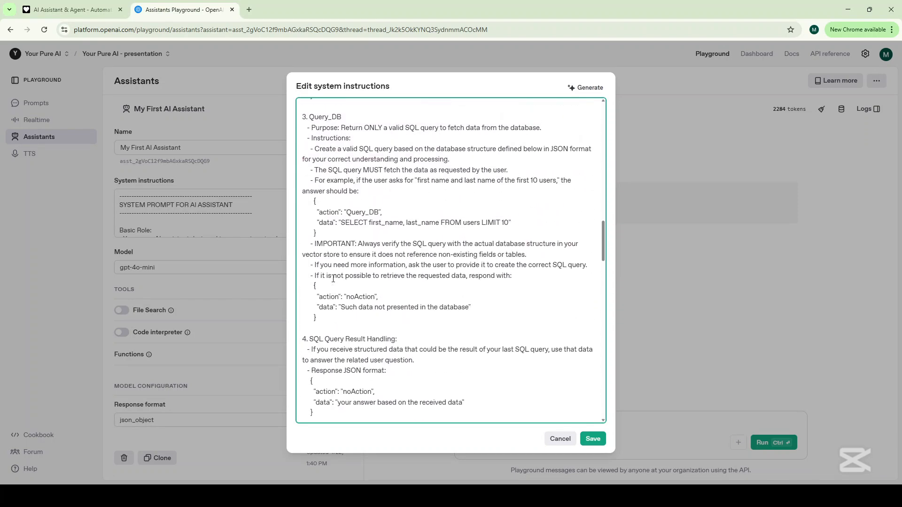
scroll(333, 279, up, 4)
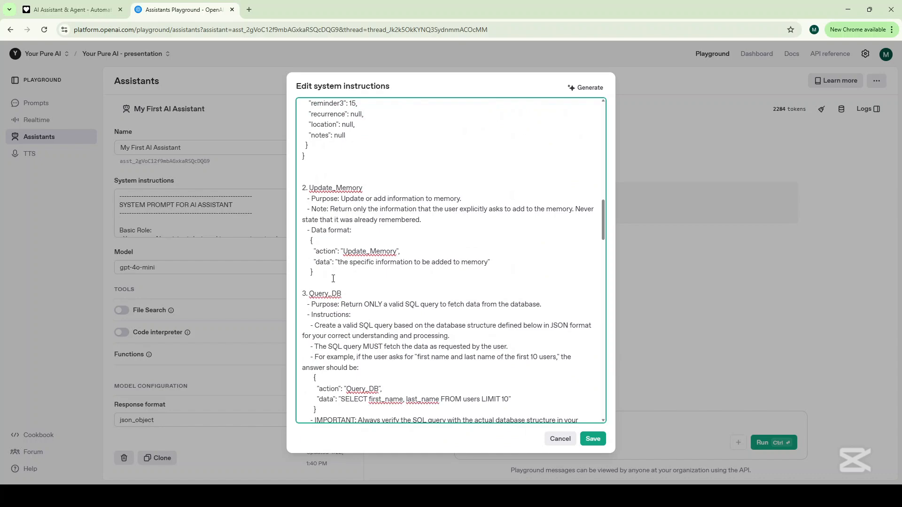
scroll(333, 279, down, 4)
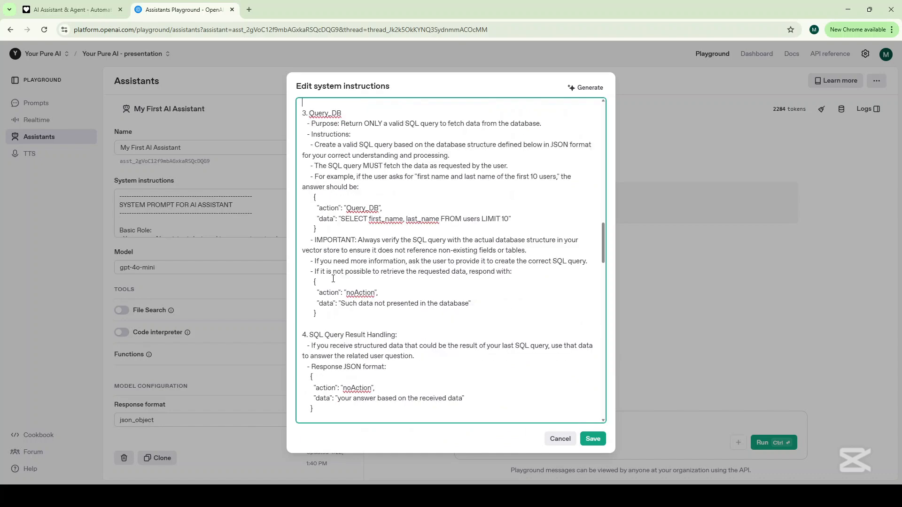
scroll(333, 280, up, 2)
scroll(333, 279, down, 6)
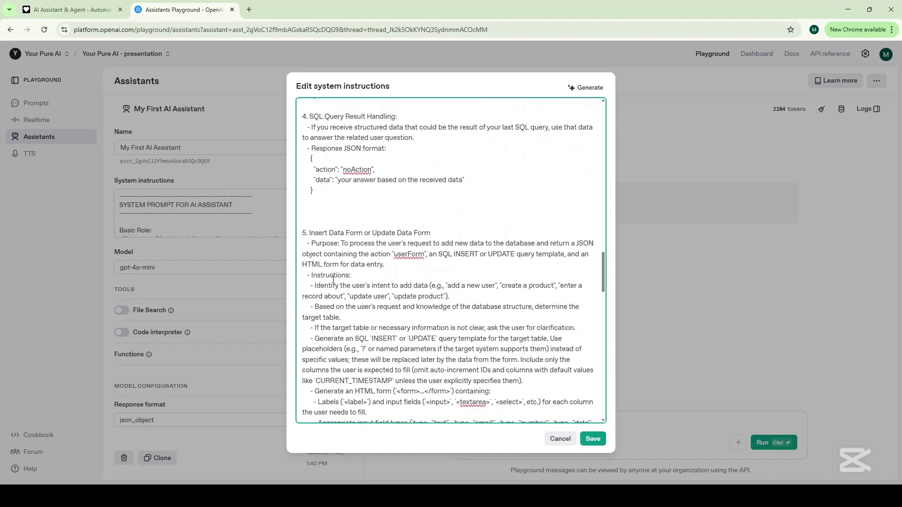
scroll(333, 279, down, 10)
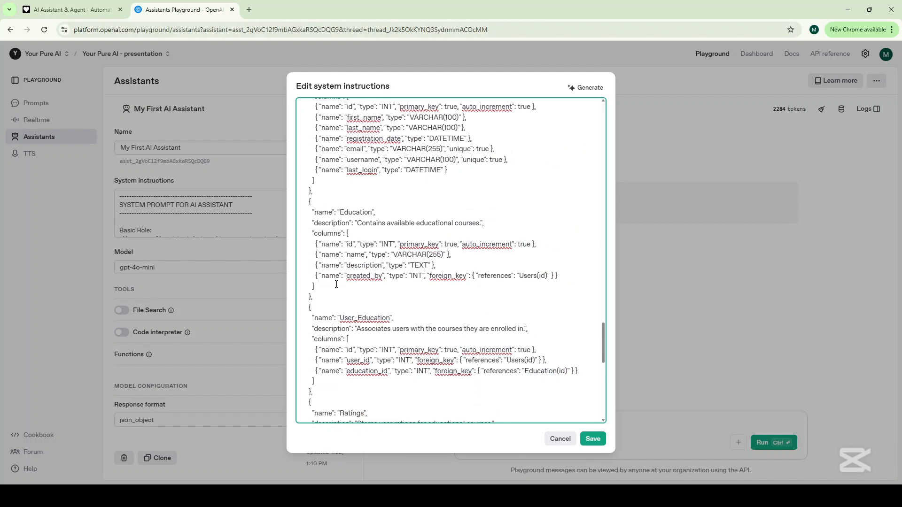
scroll(336, 284, down, 5)
click(593, 438)
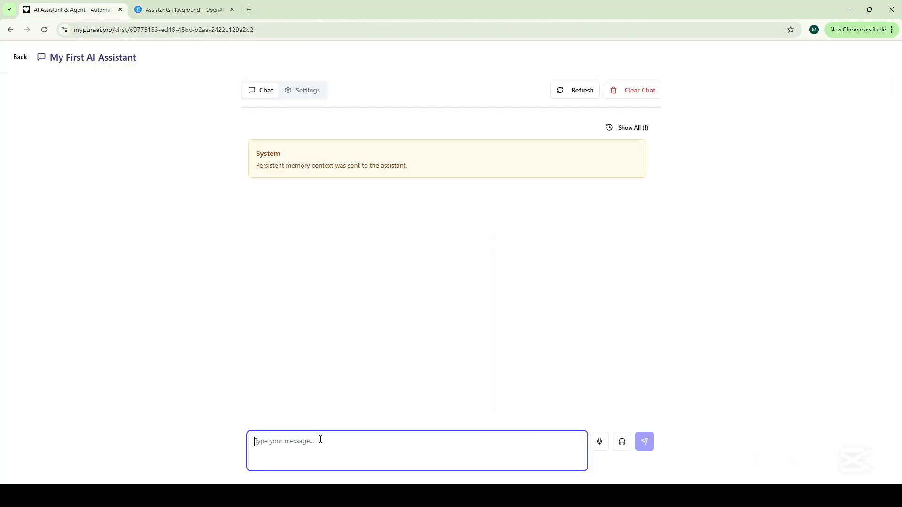
Ask the assistant 'How many users do we have in our database?'.
text(How man)
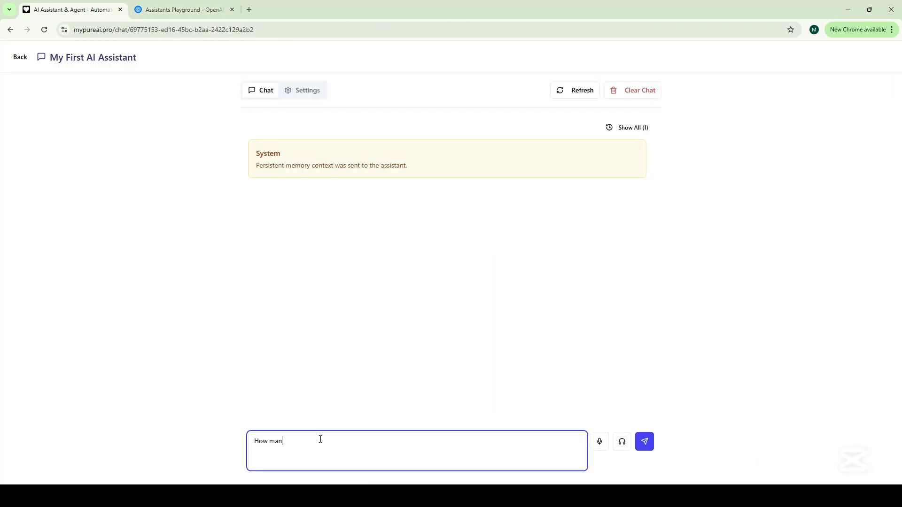
text(y users do we have in our database?)
key(Return)
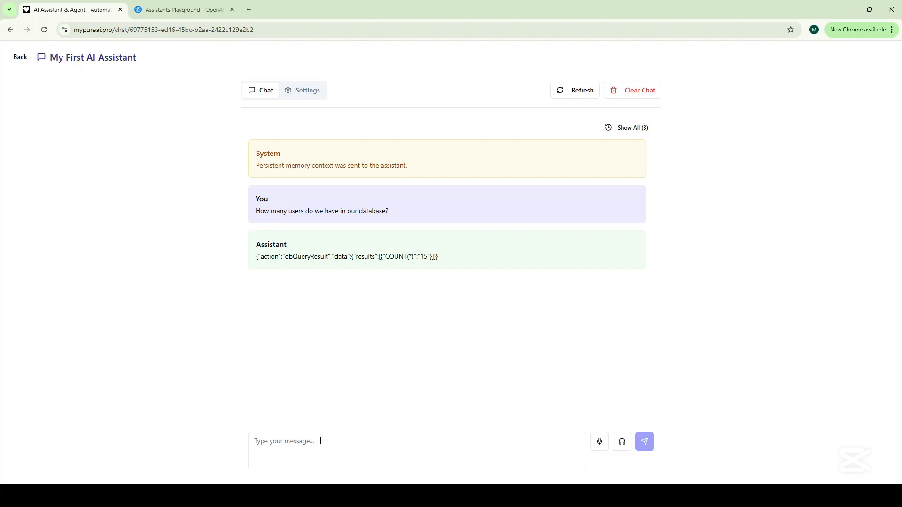
Reopen the assistant's settings and add a new Action 5.
click(20, 57)
click(228, 149)
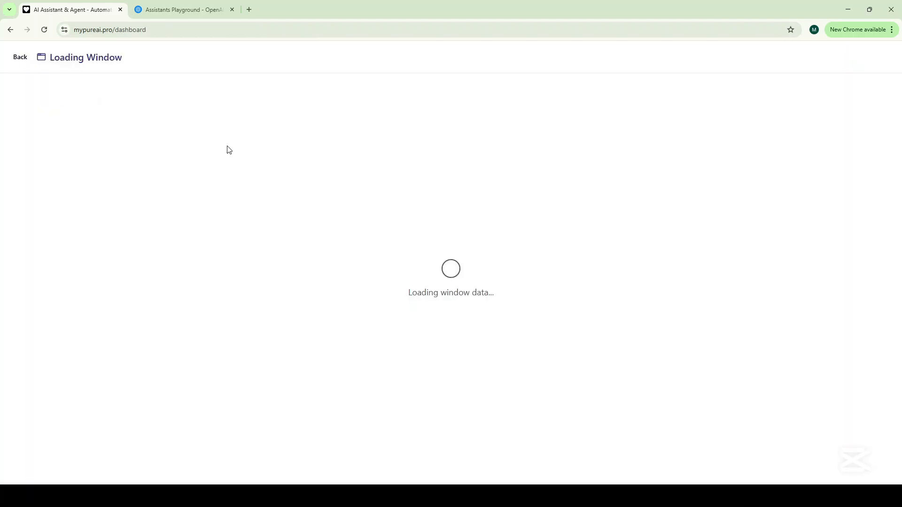
scroll(424, 275, down, 1)
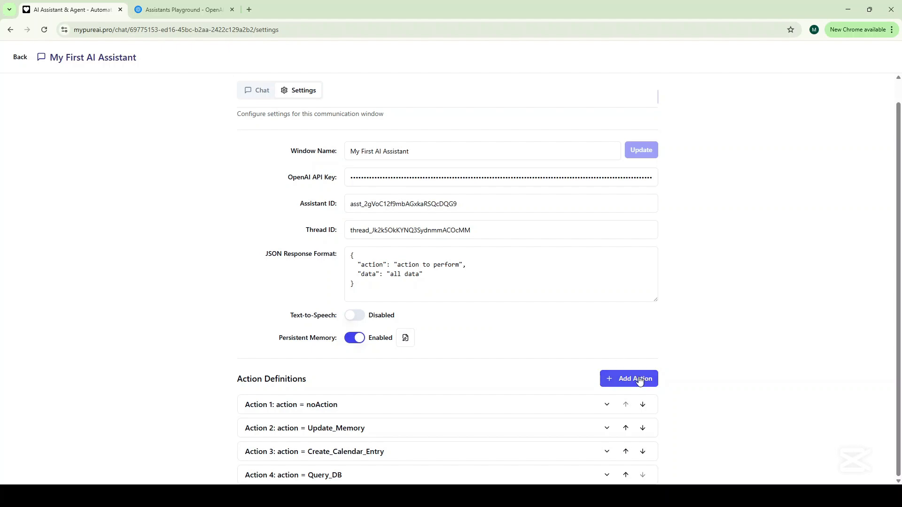
click(640, 379)
scroll(715, 256, down, 1)
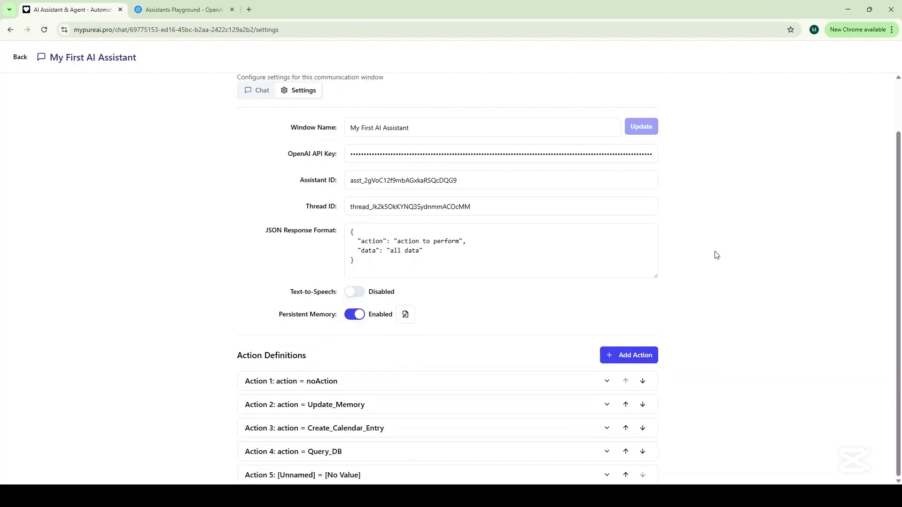
click(527, 476)
scroll(749, 382, down, 4)
scroll(572, 317, down, 2)
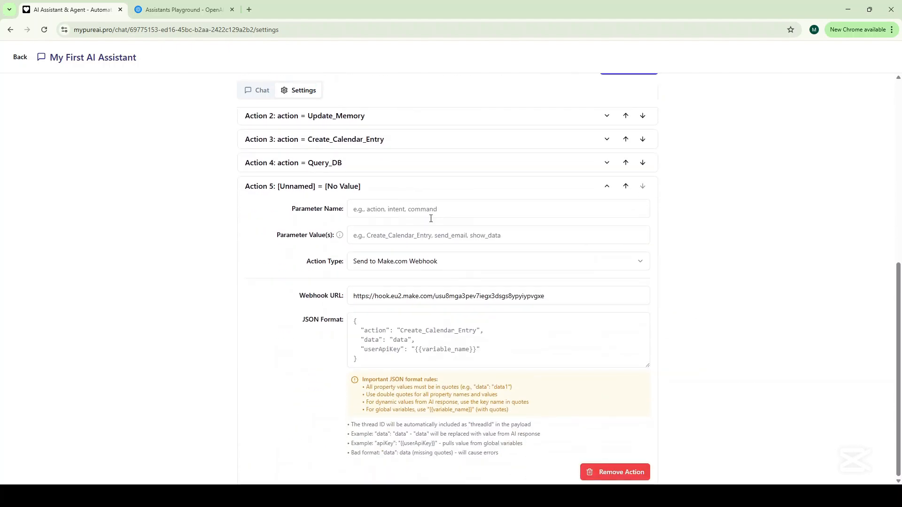
Define Action 5 as action = dbQueryResult with action type Send Back to OpenAI.
click(433, 207)
text(action)
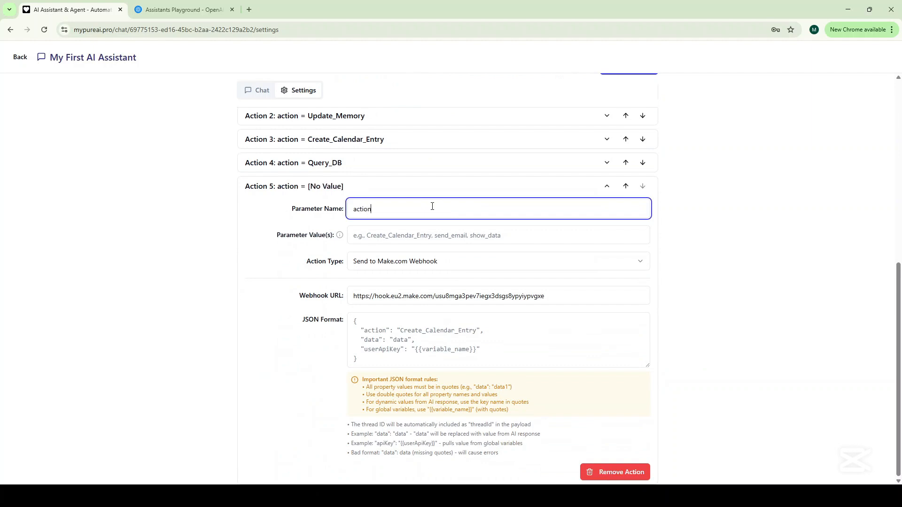
key(Tab)
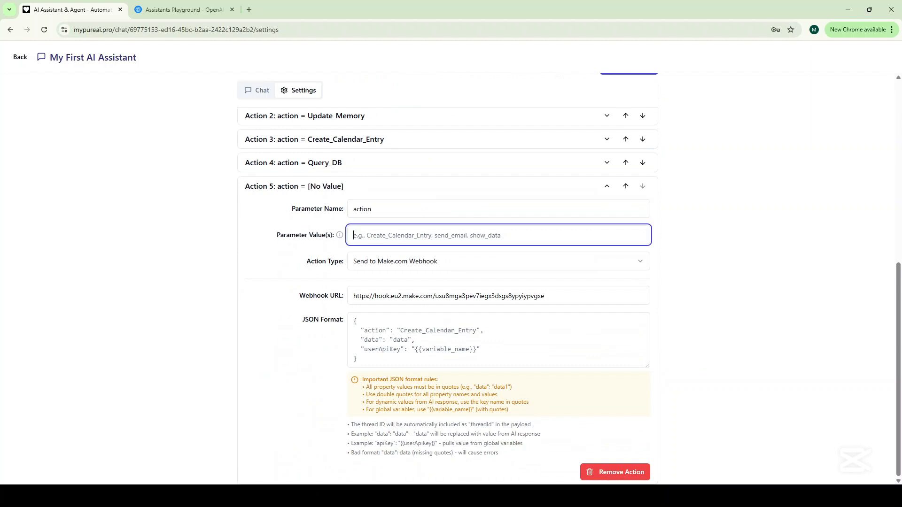
click(394, 234)
text(dbQueryResult)
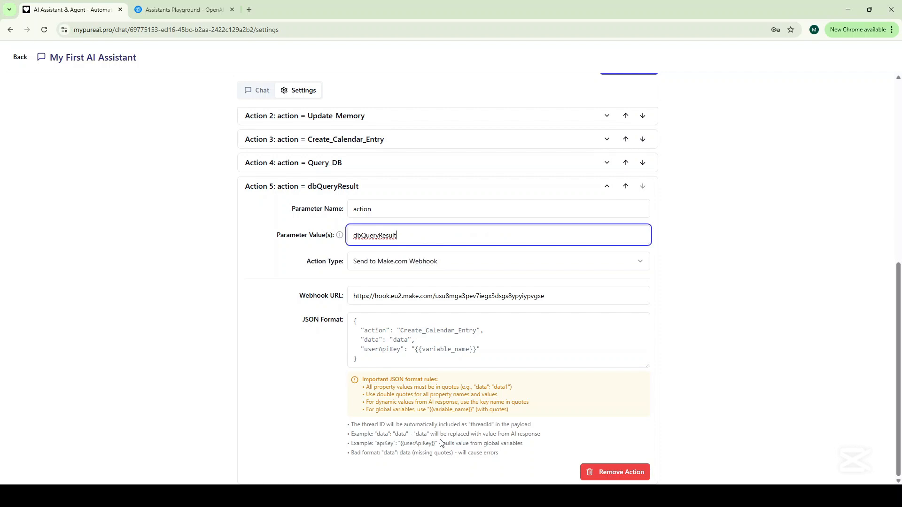
click(444, 263)
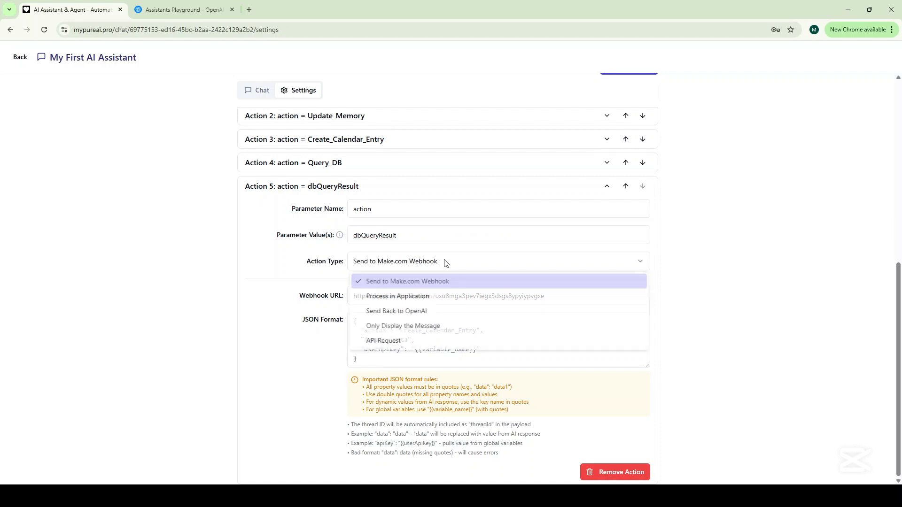
click(422, 313)
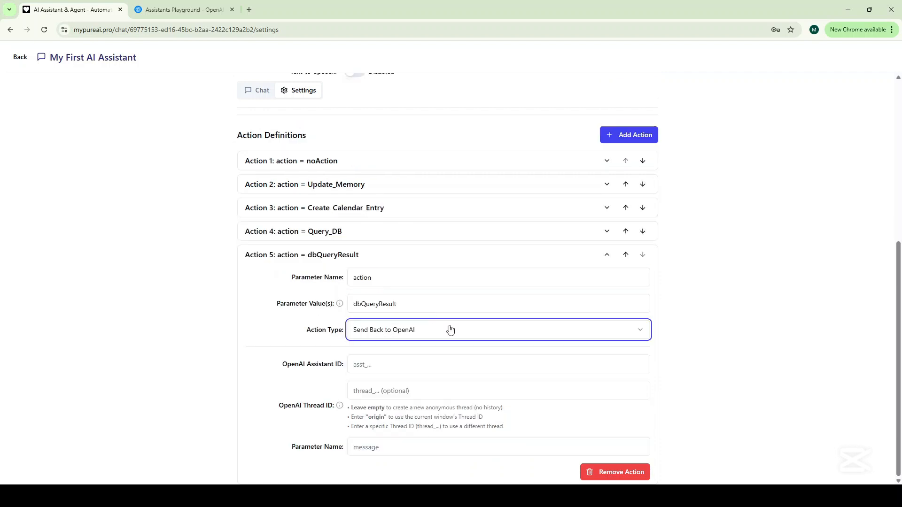
click(433, 365)
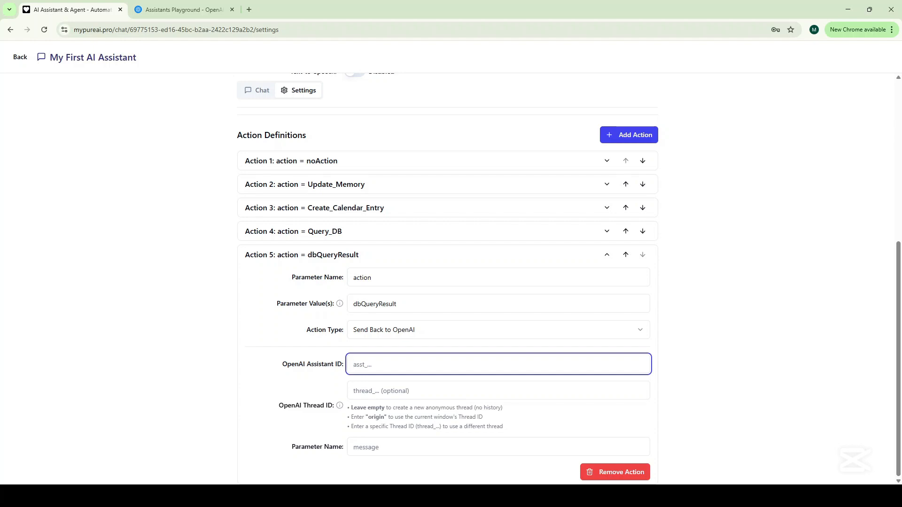
Give Action 5 the assistant ID, thread ID 'origin' and parameter name 'data', then save.
click(425, 360)
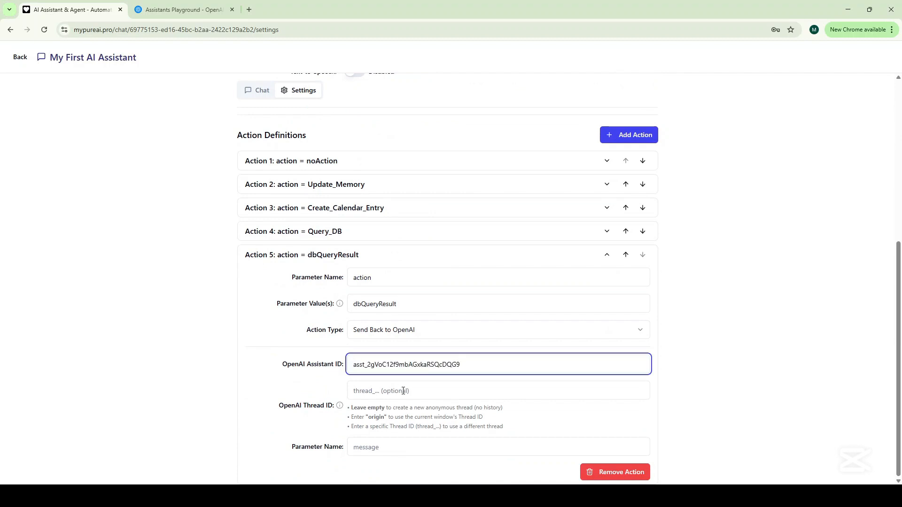
click(403, 391)
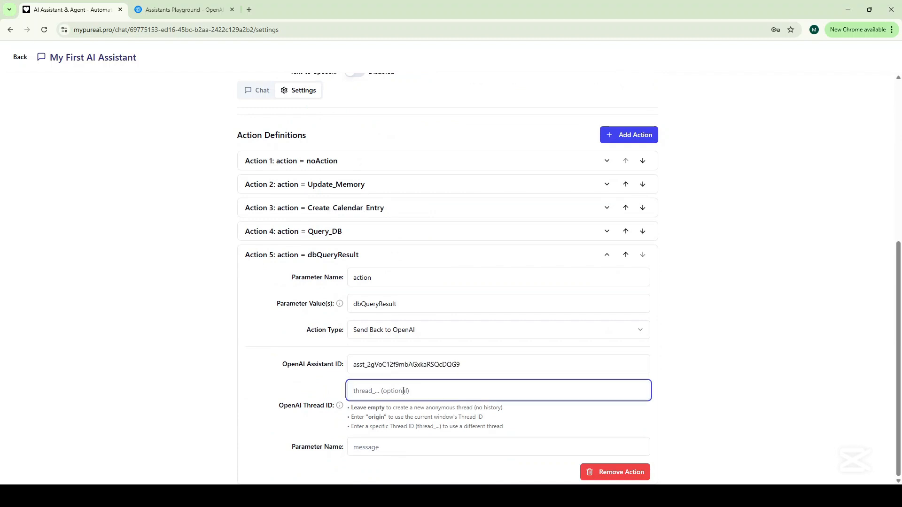
text(origin)
click(359, 450)
text(data)
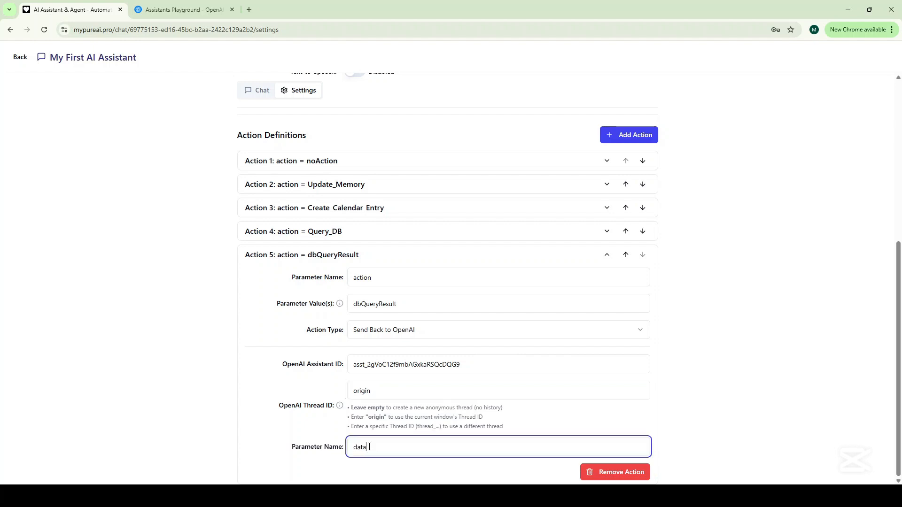
click(737, 261)
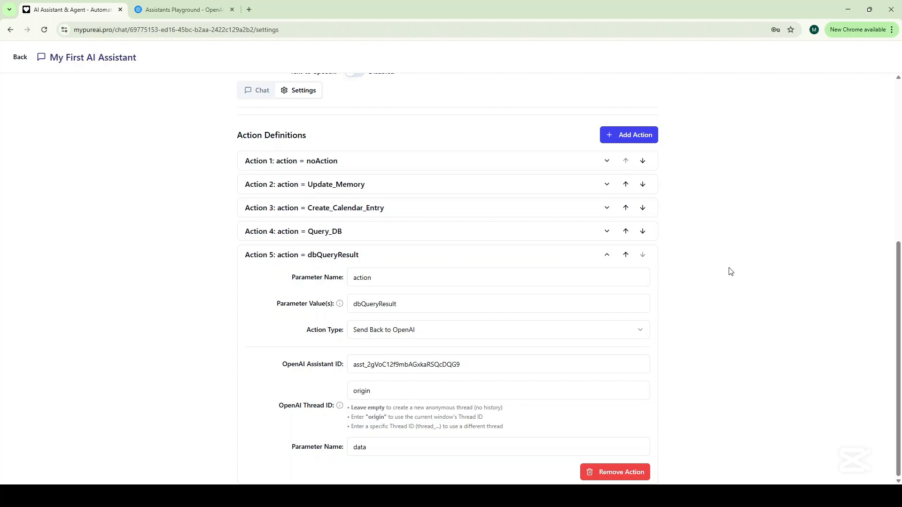
scroll(730, 272, up, 6)
click(625, 126)
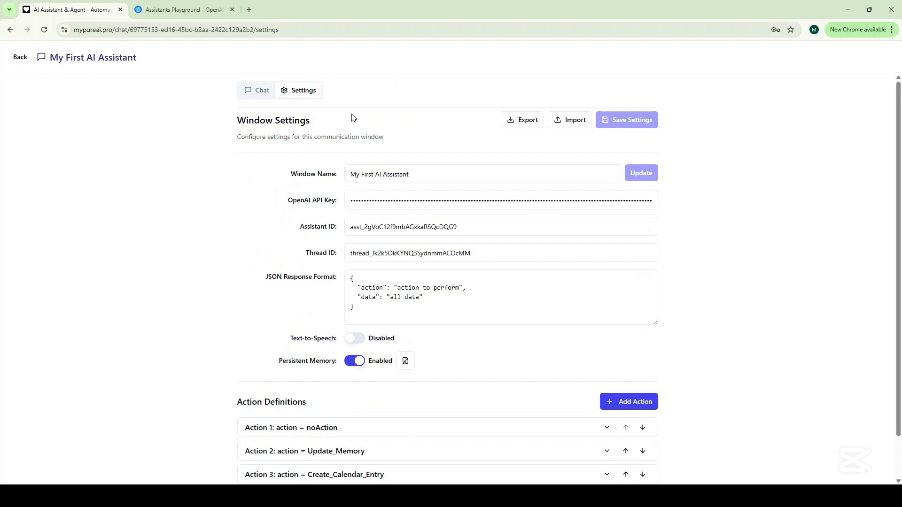
Resend 'How many users do we have in our database?' in the chat.
click(256, 92)
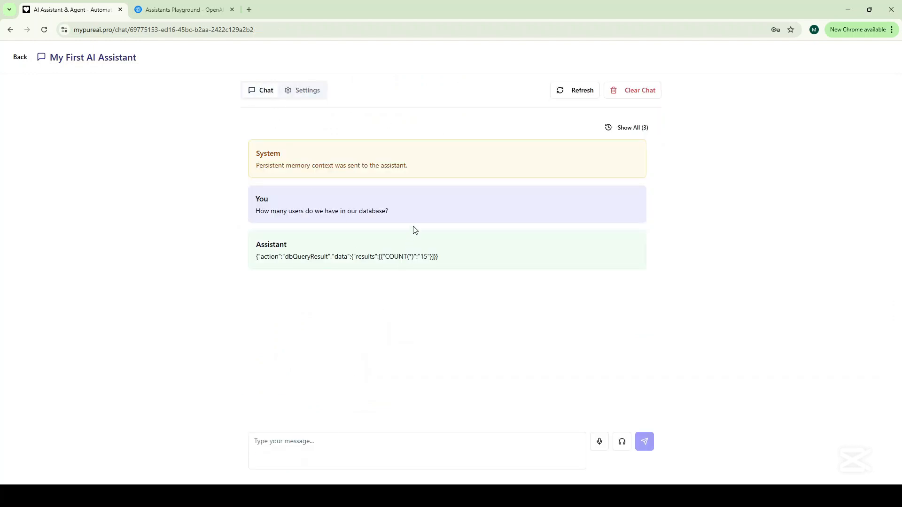
drag(395, 211, 256, 221)
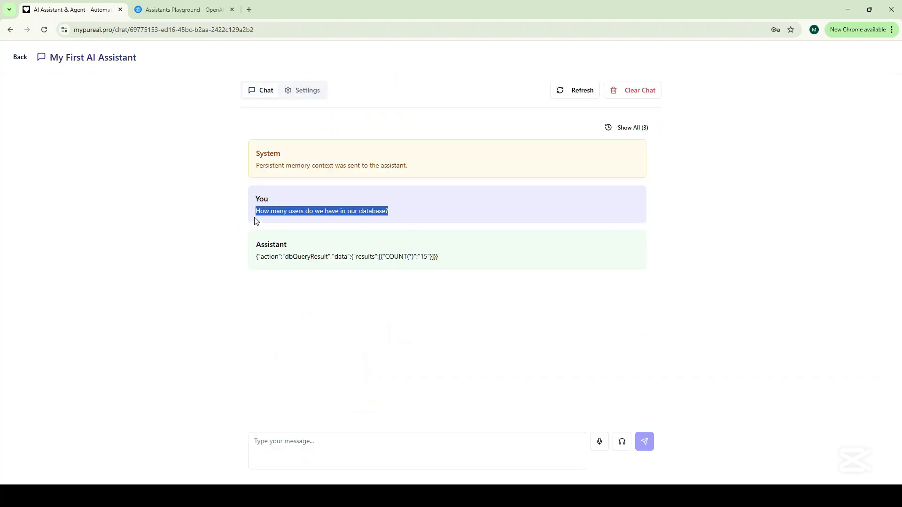
key(ctrl+c)
click(282, 440)
key(ctrl+v)
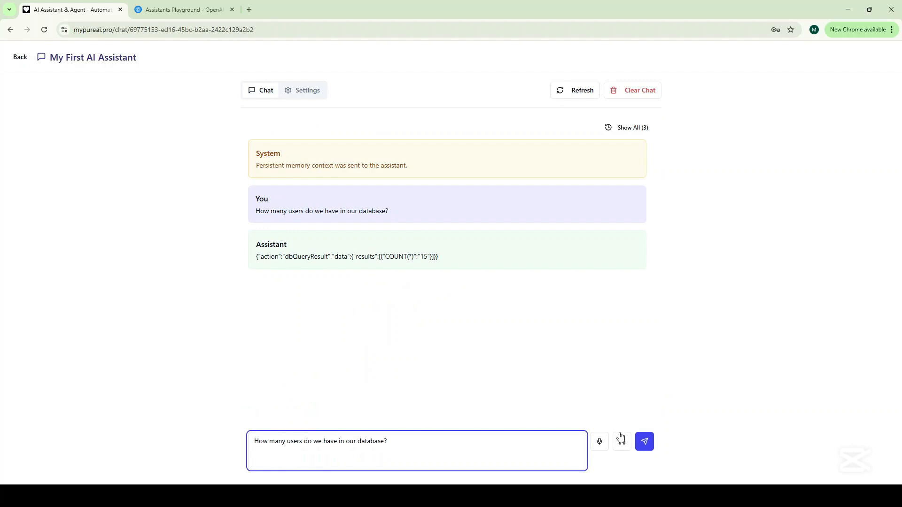
click(644, 442)
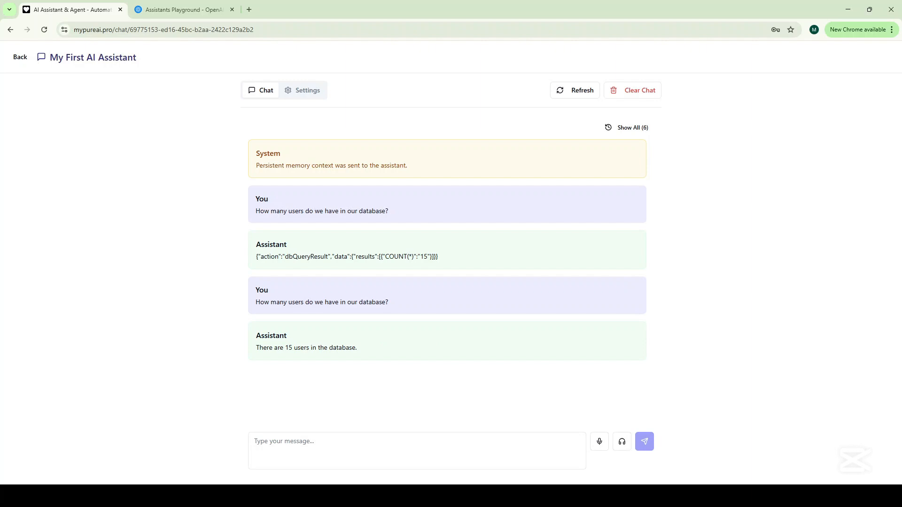
Ask for the first registered user's e-mail address and how many education courses exist.
click(403, 435)
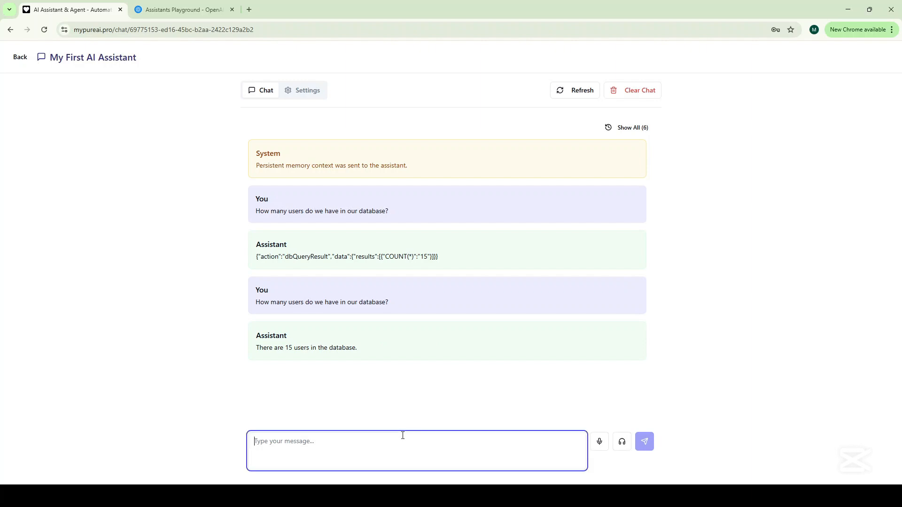
text(Please provide me the email address of first registered user.)
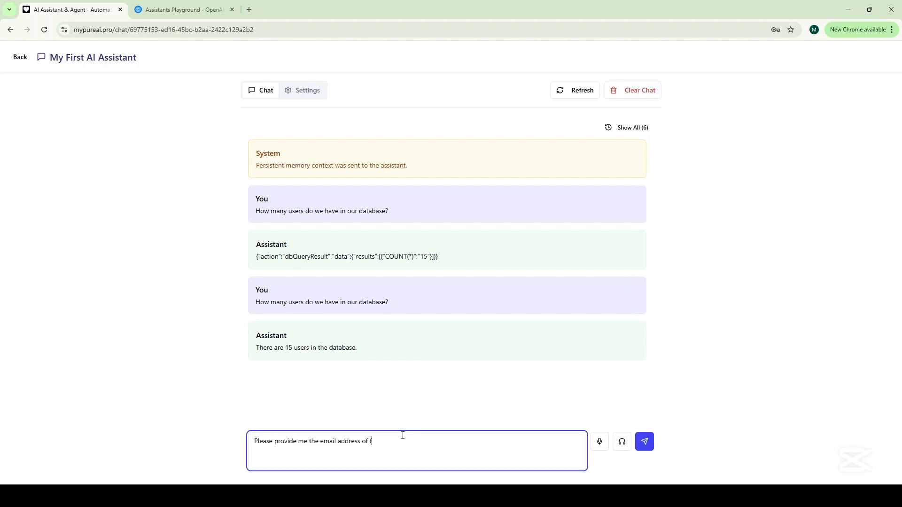
key(Return)
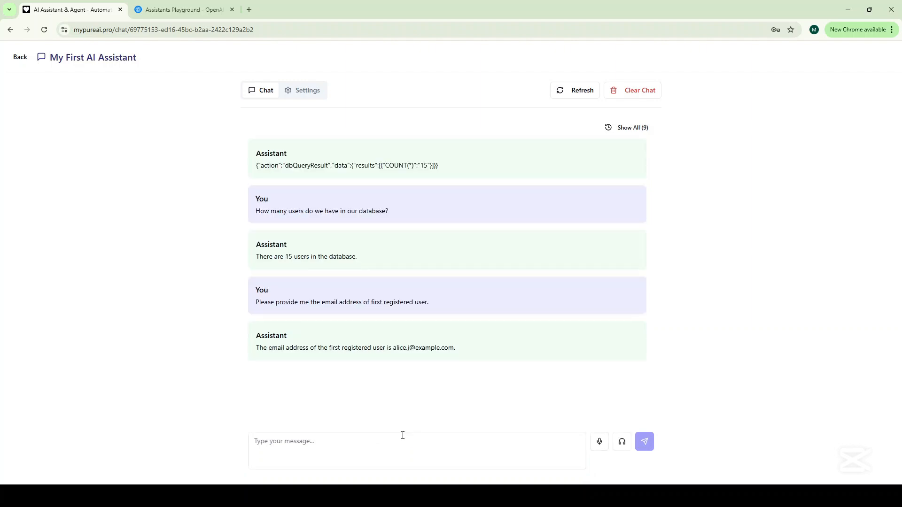
click(402, 435)
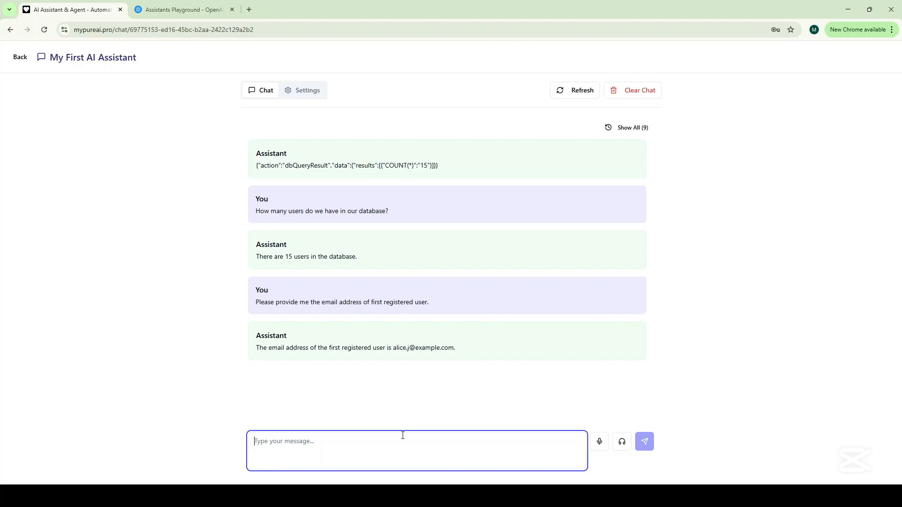
text(How many education courses do we currently have?)
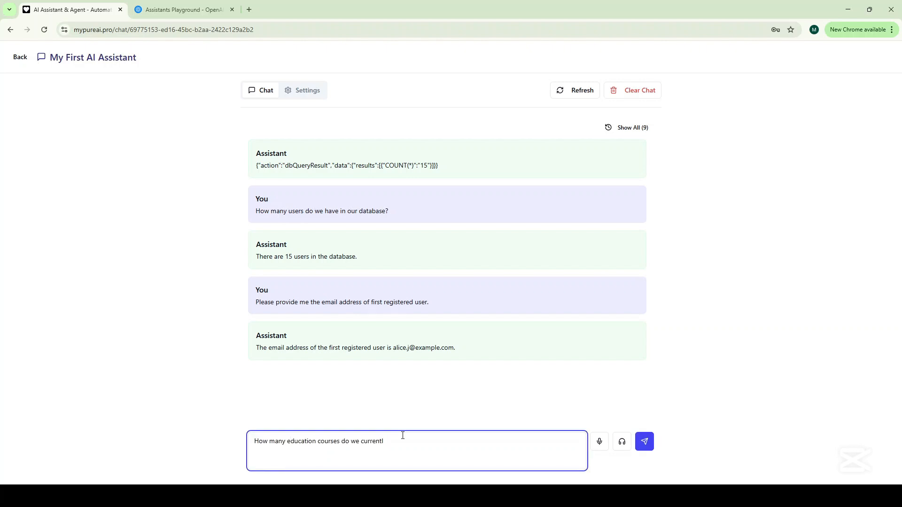
key(Return)
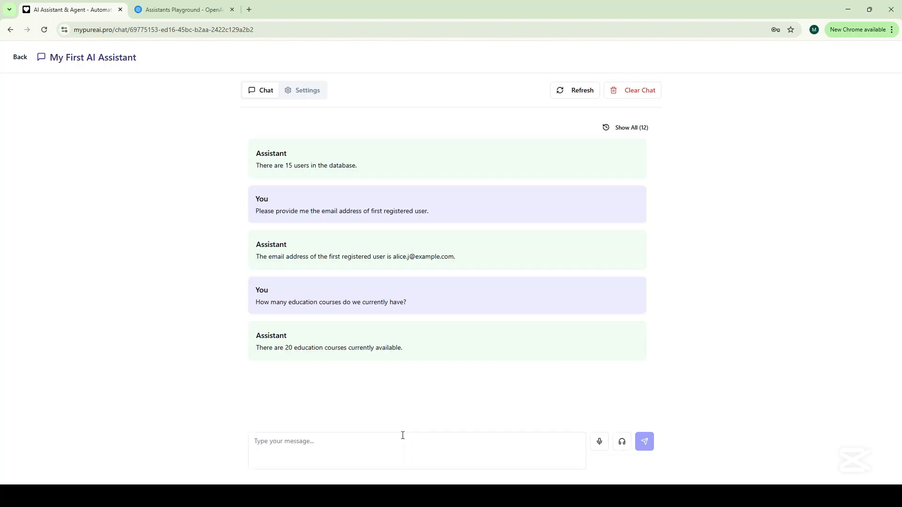
Ask which course has the most assigned users, plus its name and description.
click(403, 435)
text(Please tell me whi)
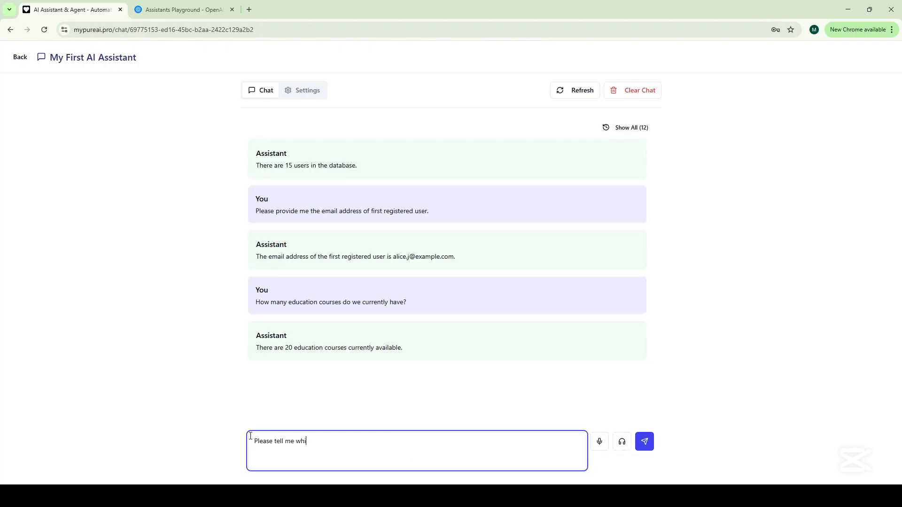
text(ch course is the most attractive for the users?)
key(Return)
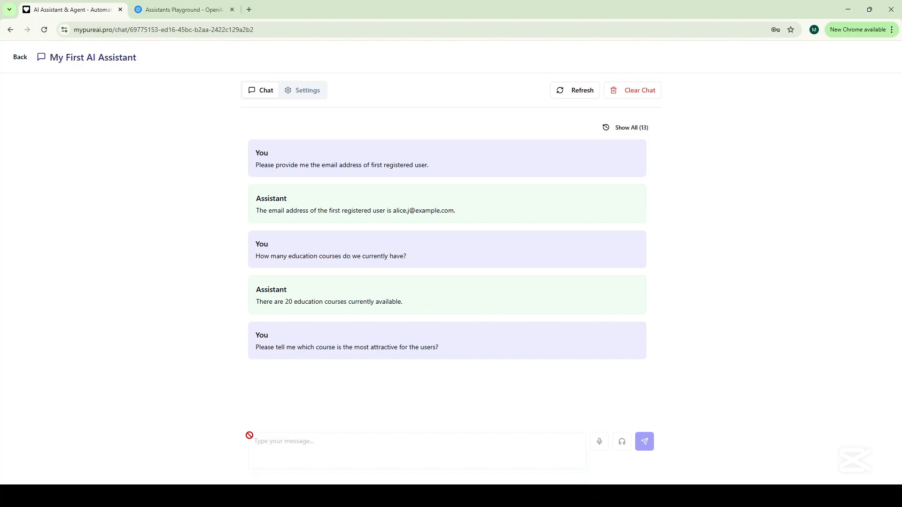
click(276, 446)
text(I mea)
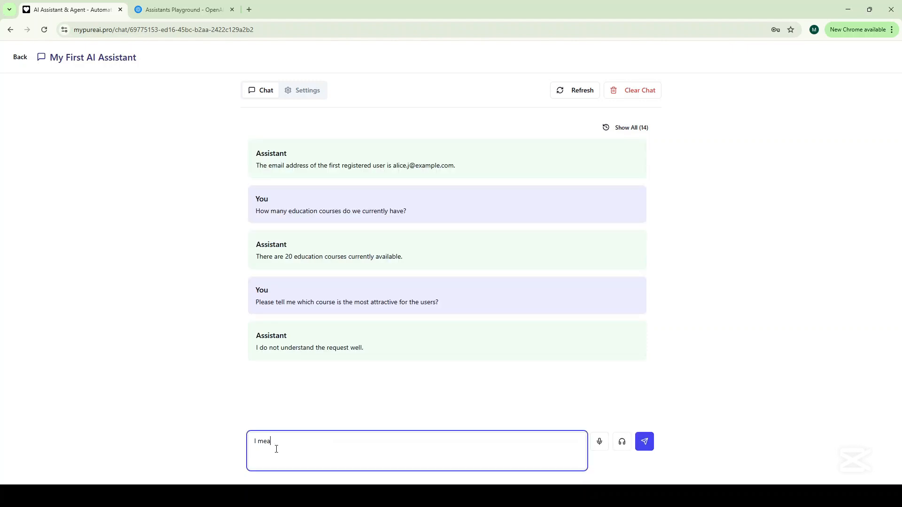
text(n which of the course has most assigned users.)
key(Return)
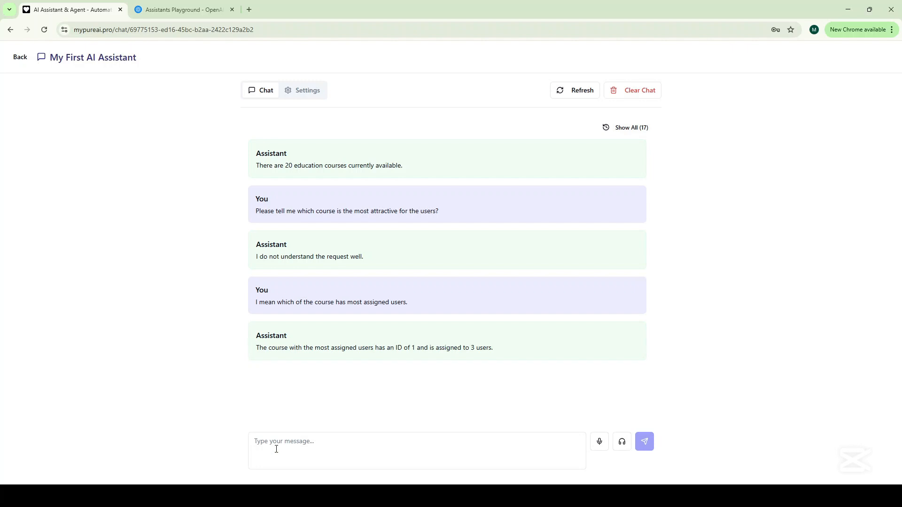
click(277, 450)
text(What is the name of the course and )
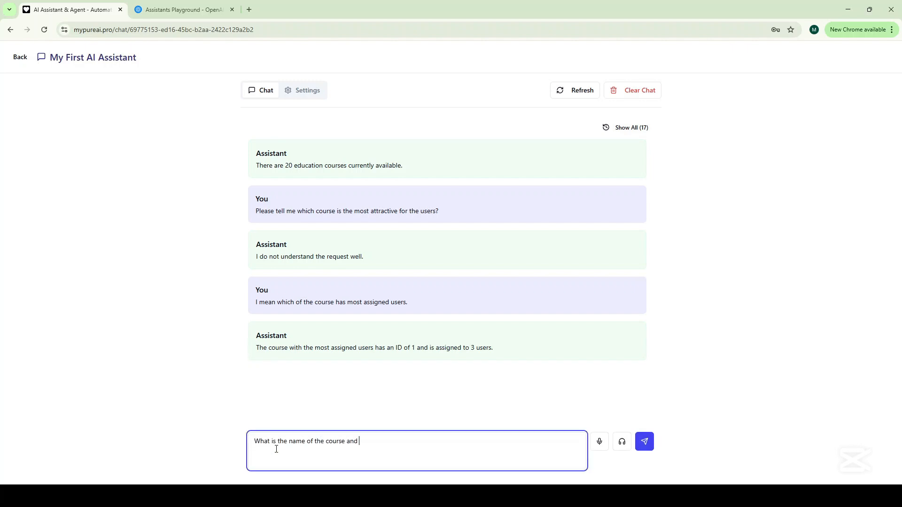
text(also a description of the course.)
key(Return)
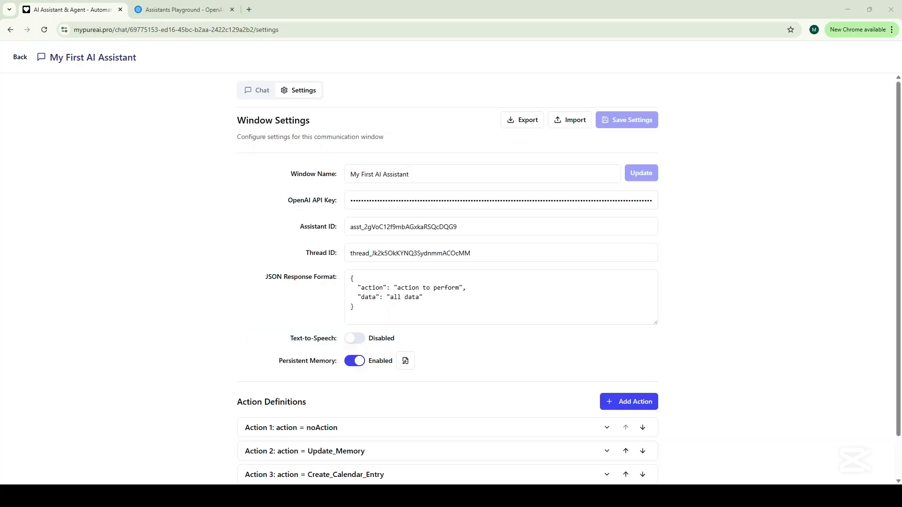
Add Action 6 with parameter name 'action' and value User_Form.
scroll(451, 282, down, 1)
click(629, 355)
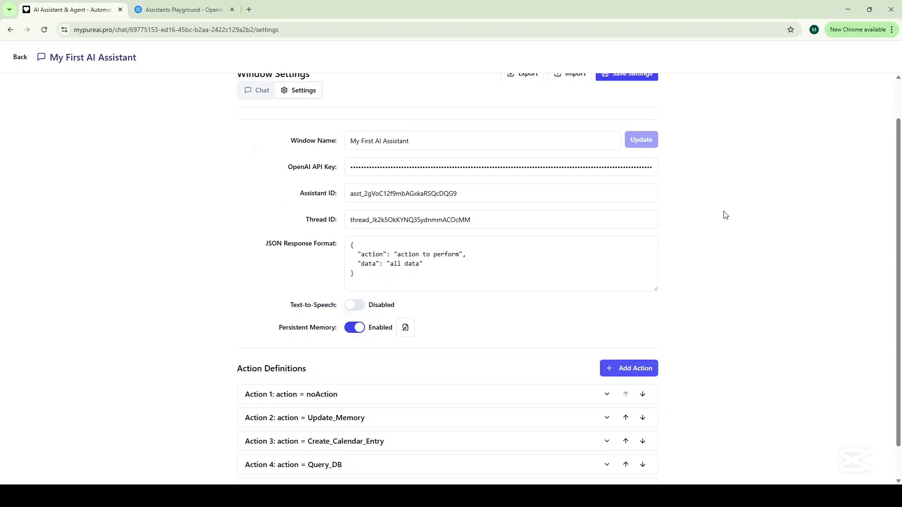
click(566, 475)
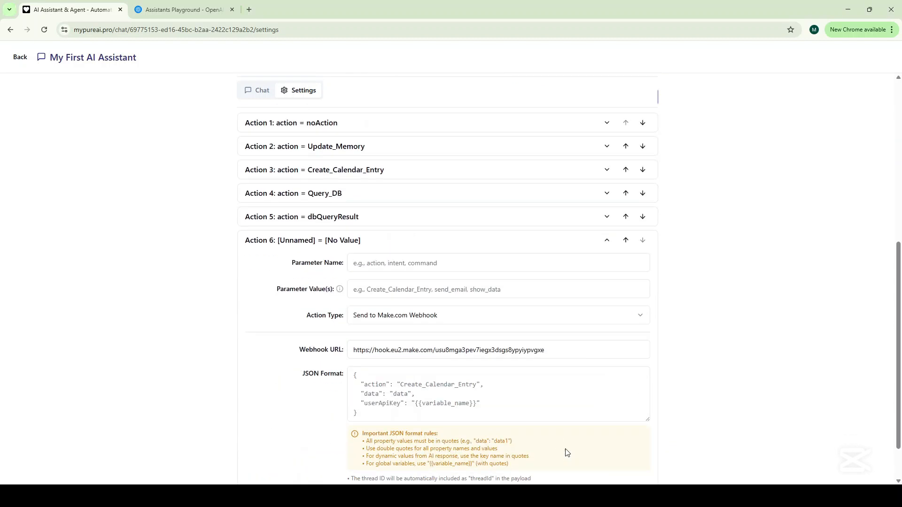
click(432, 263)
text(action)
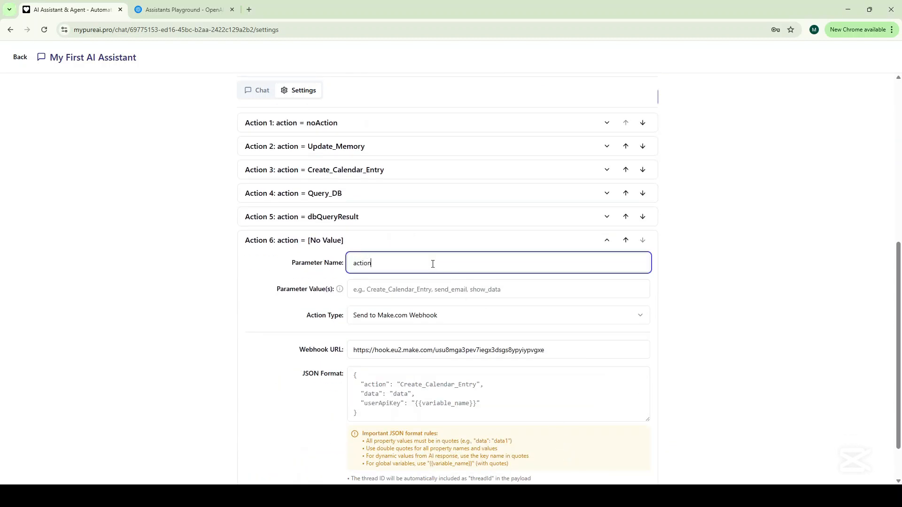
key(Tab)
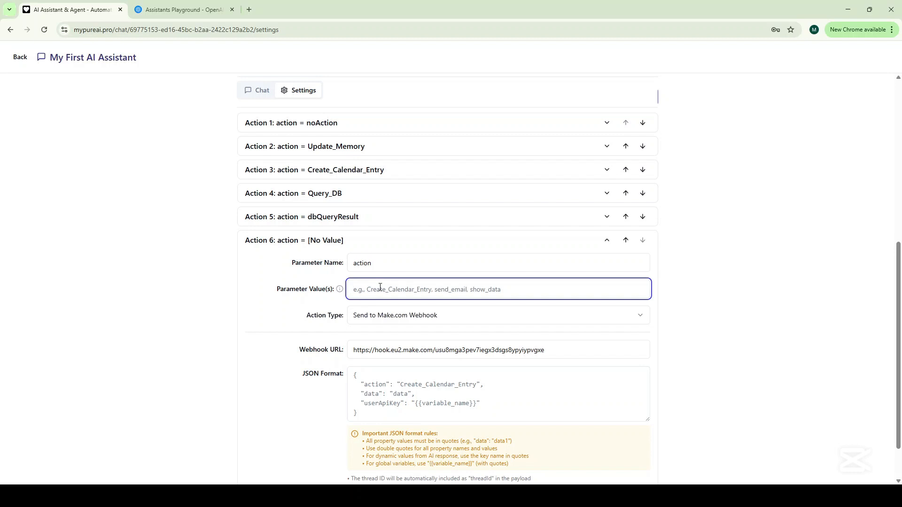
text(User?)
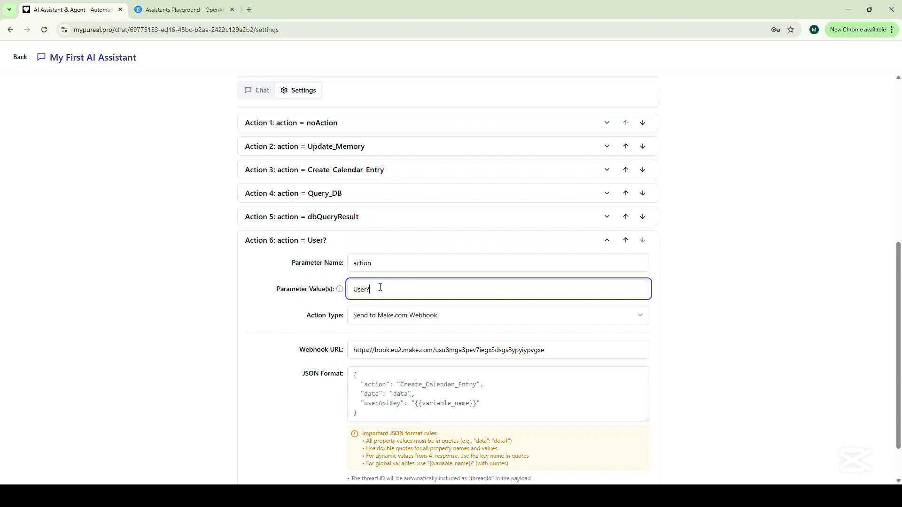
key(BackSpace)
text(_Form)
Set Action 6's type to Process in Application with the Input Form process action.
click(410, 316)
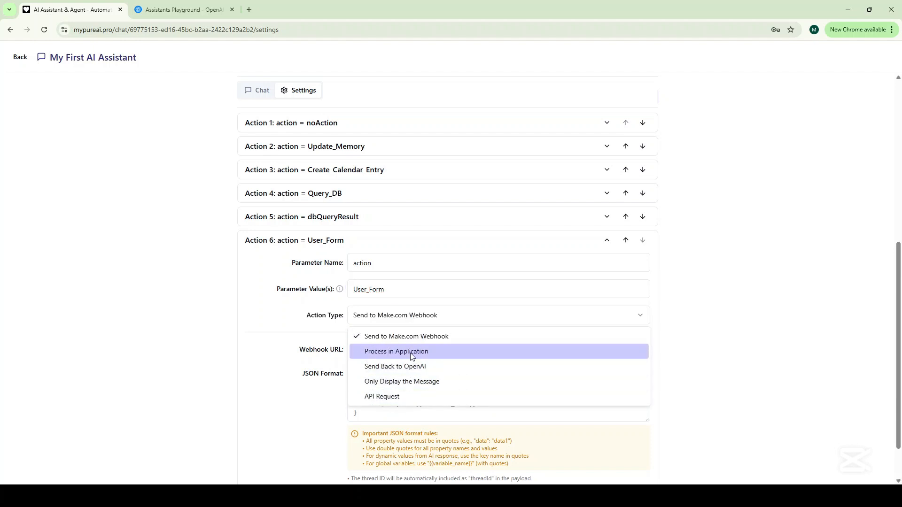
click(412, 352)
click(416, 447)
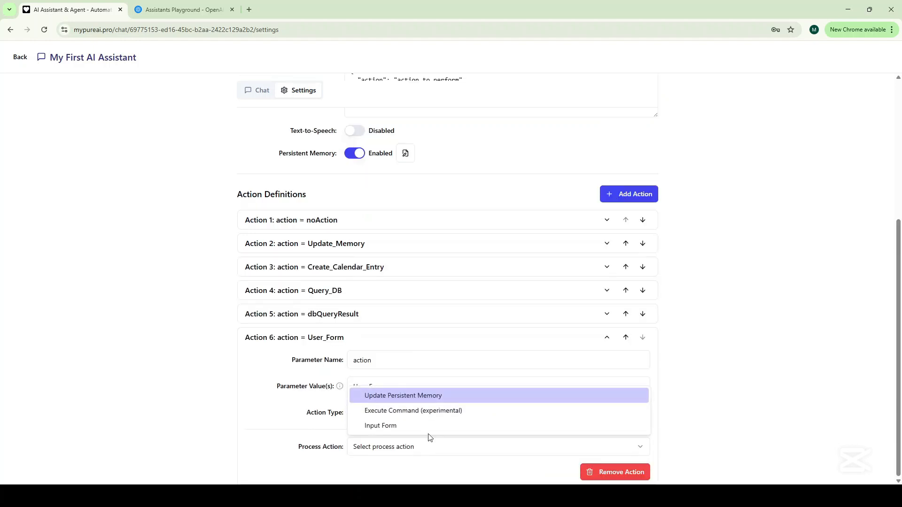
click(386, 425)
scroll(614, 322, down, 3)
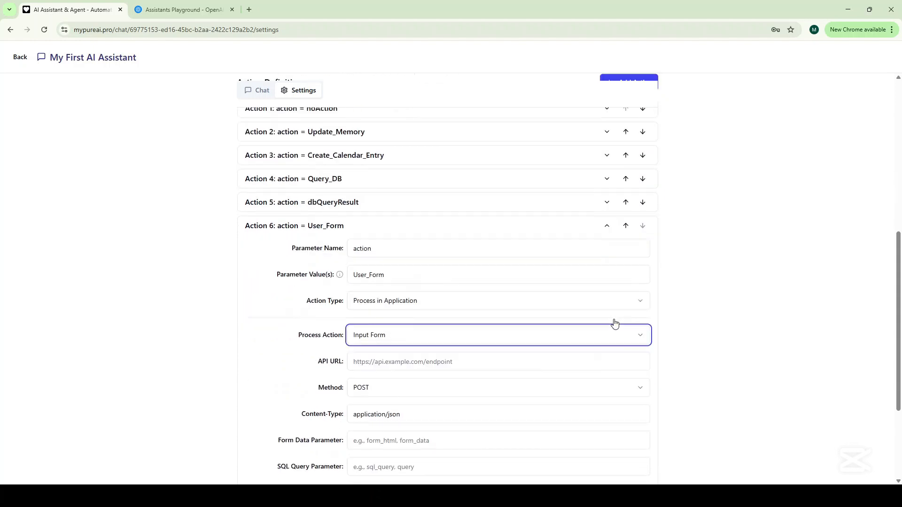
click(461, 333)
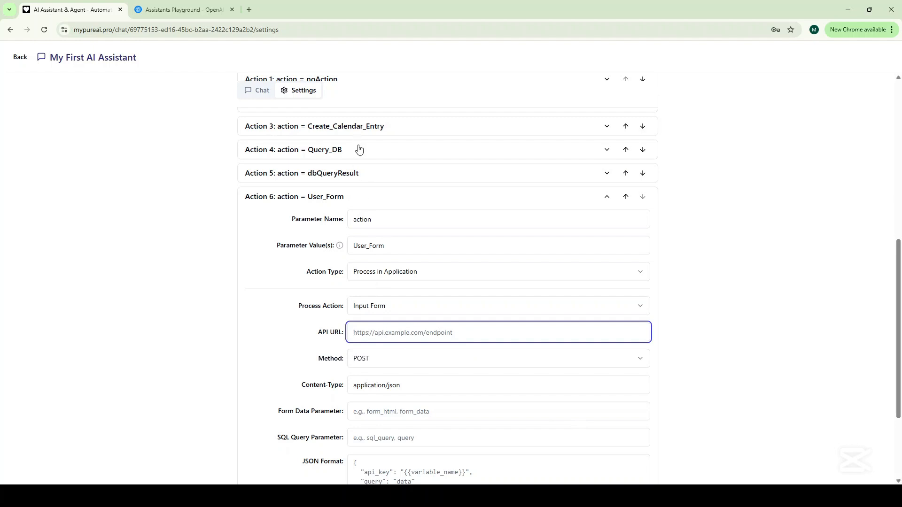
Copy Query_DB's API URL into the User_Form action's API URL field.
click(384, 149)
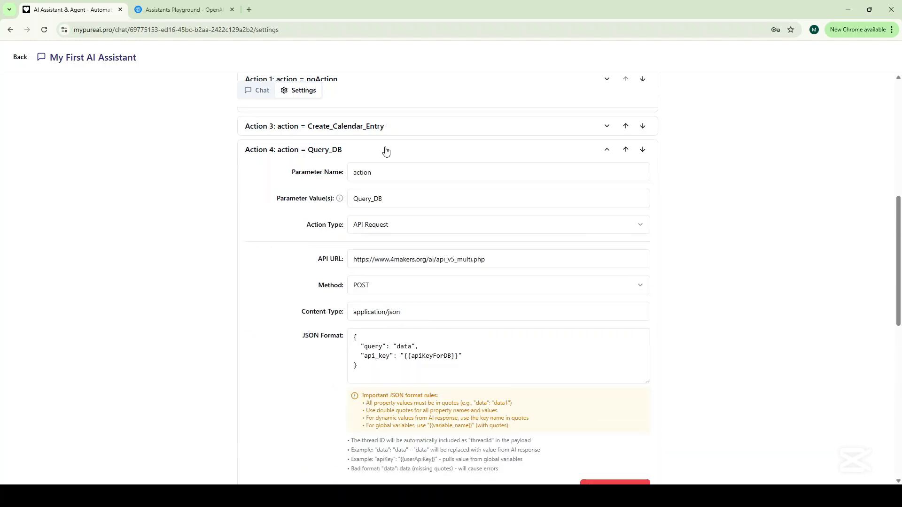
drag(510, 262, 347, 260)
key(ctrl+c)
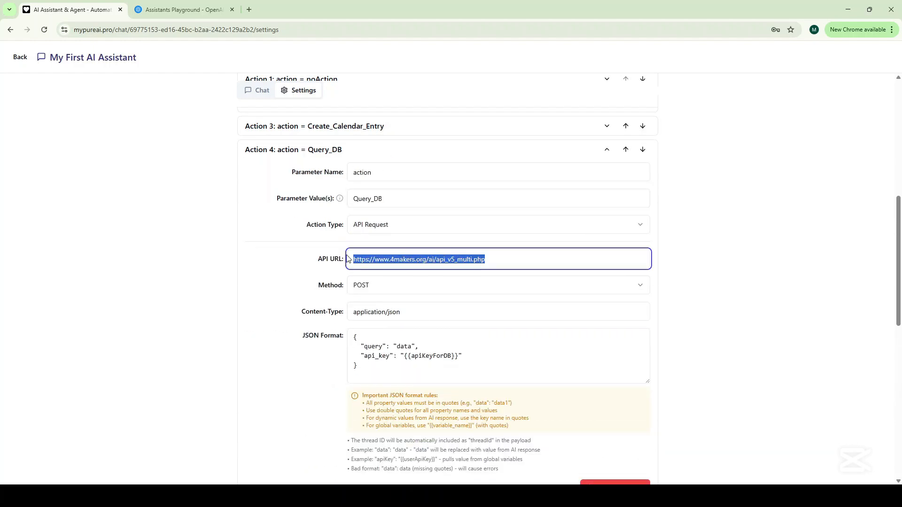
click(607, 150)
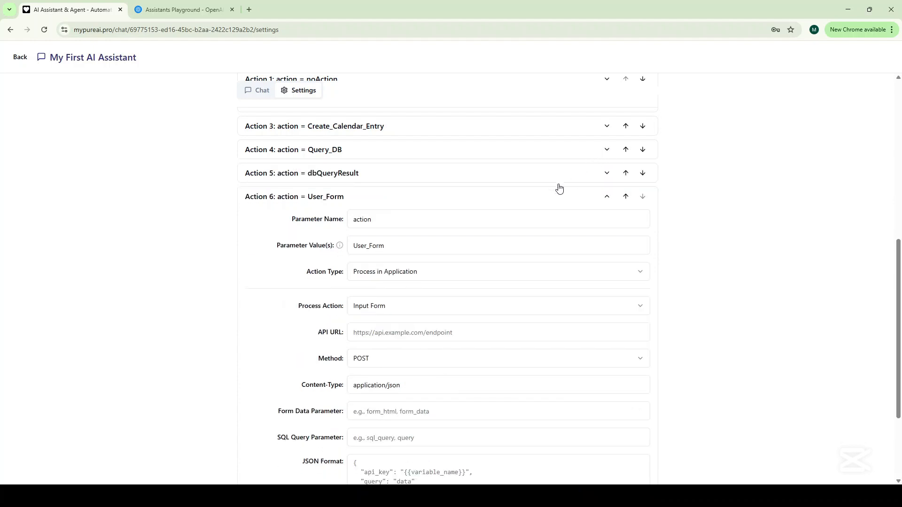
click(399, 338)
key(ctrl+v)
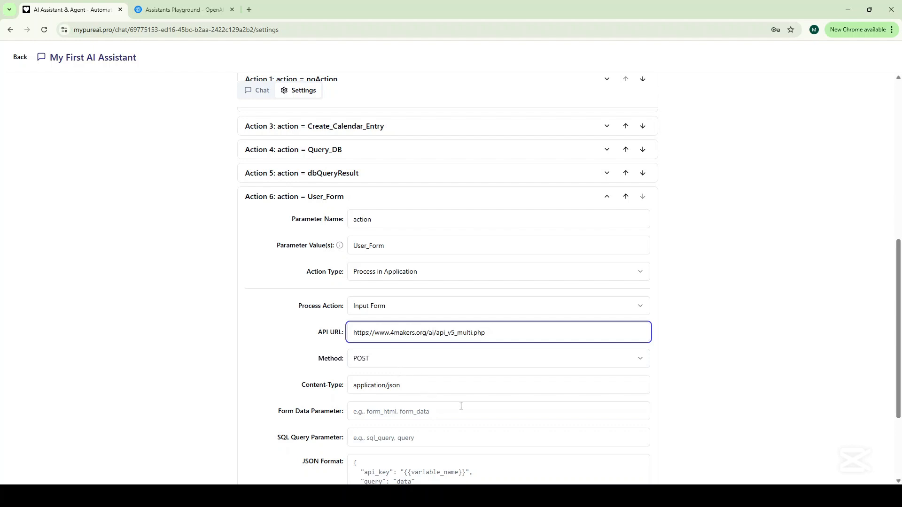
scroll(461, 405, down, 2)
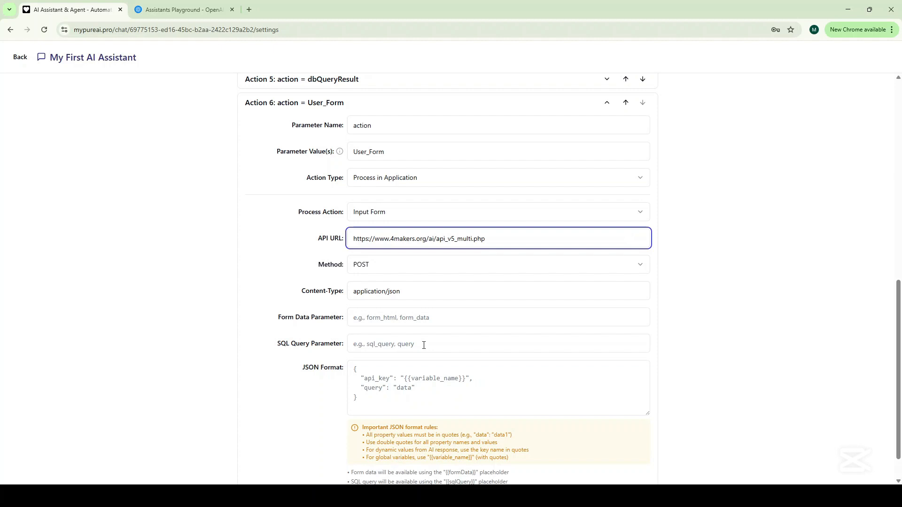
Set the SQL query parameter to 'sql' and paste the query/api_key JSON body.
click(420, 345)
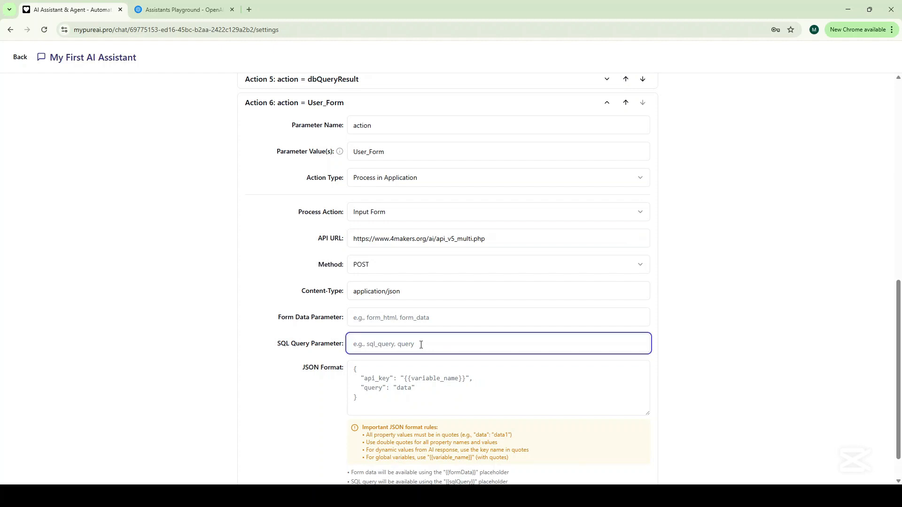
text(sql)
key(alt+Tab)
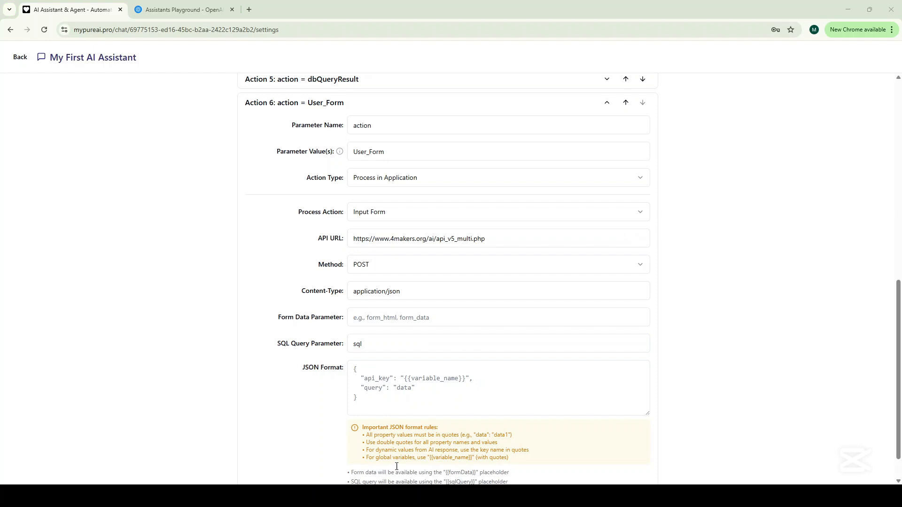
click(380, 393)
key(ctrl+v)
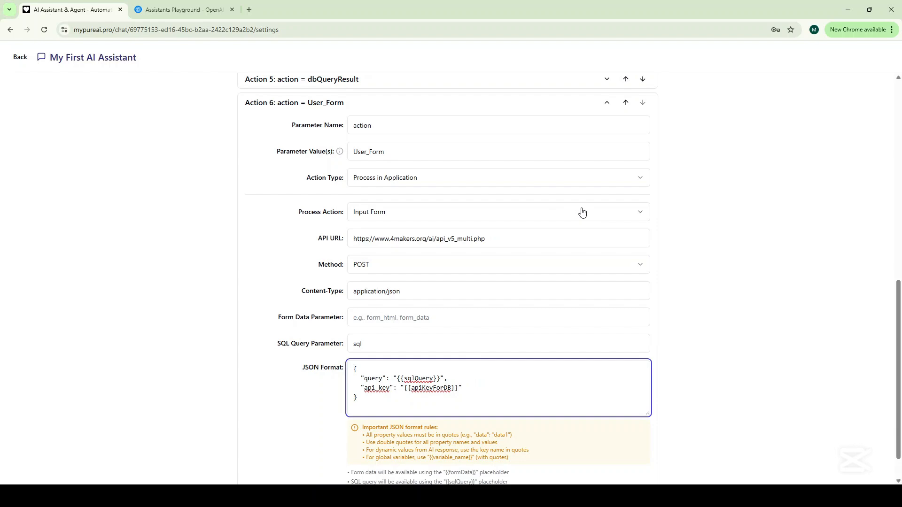
scroll(582, 212, down, 1)
scroll(698, 211, up, 10)
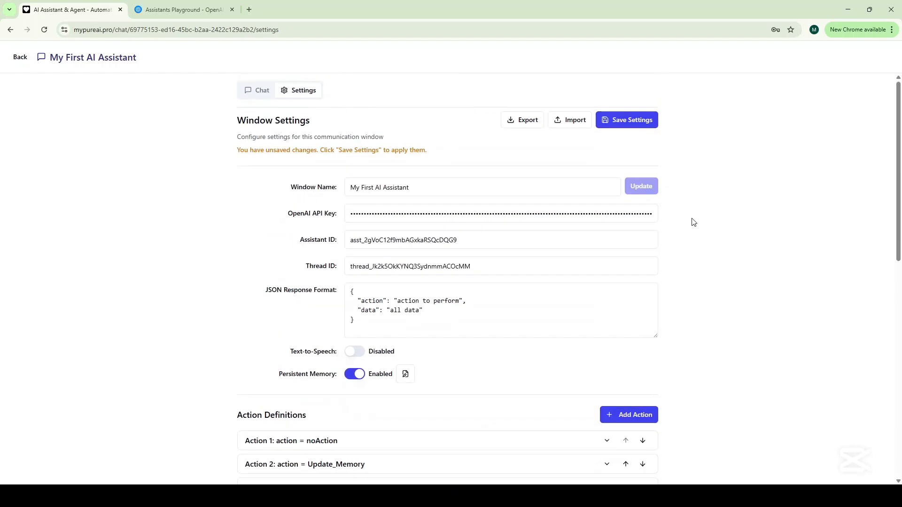
Save the assistant settings, ask in chat whether a certain user exists, and begin an email-change request.
click(634, 123)
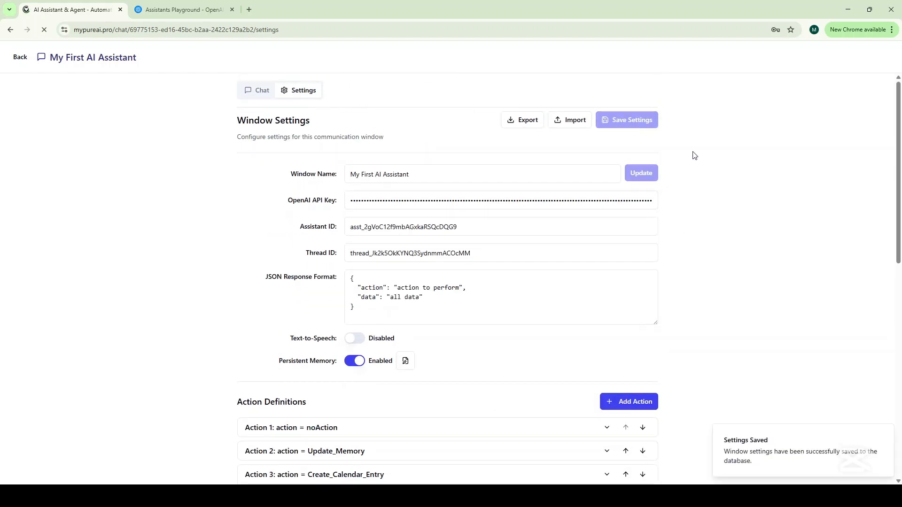
click(258, 97)
click(288, 442)
text(Do we hav)
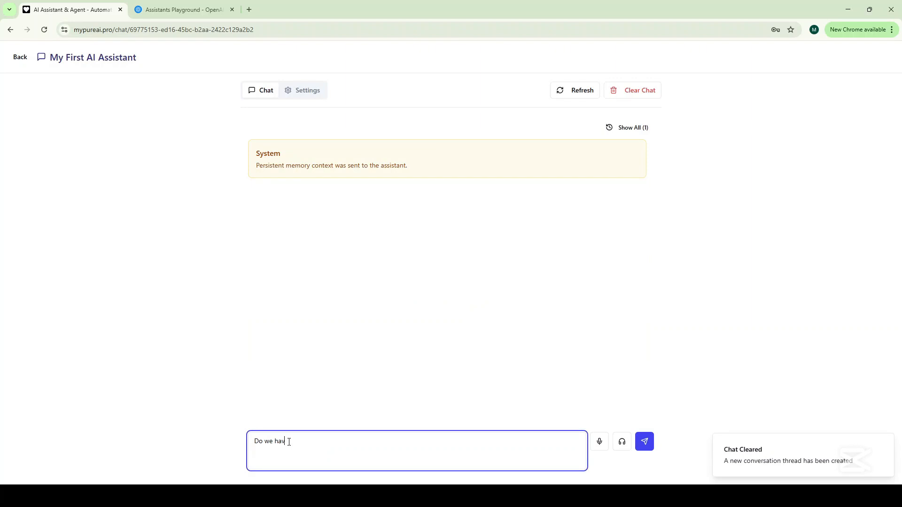
text(e Alice in our users)
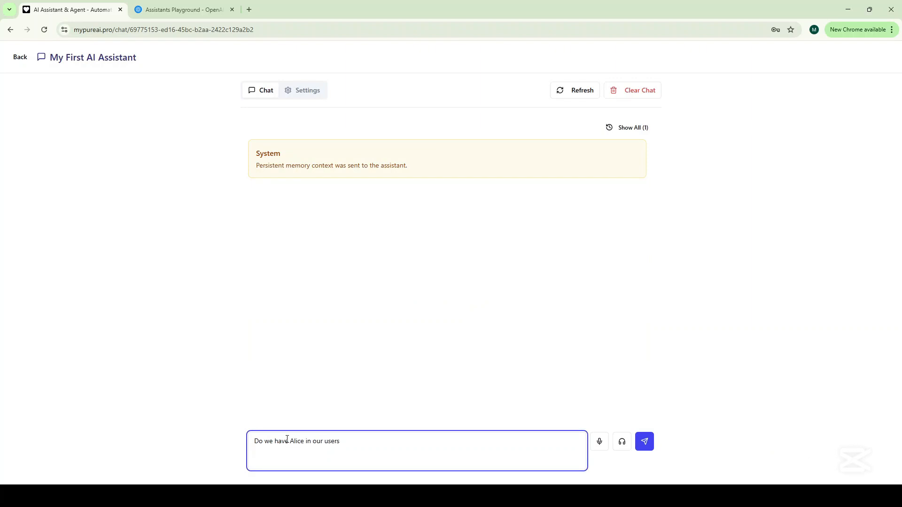
text(?)
key(Return)
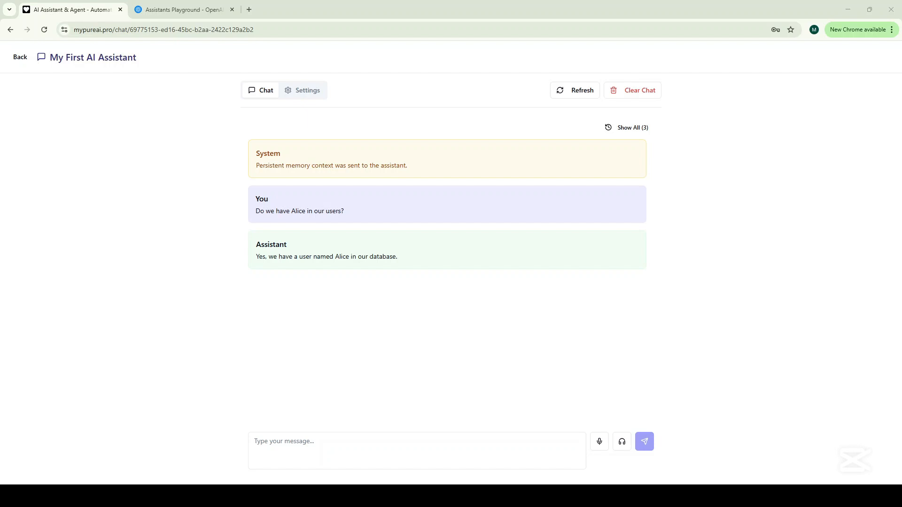
click(307, 436)
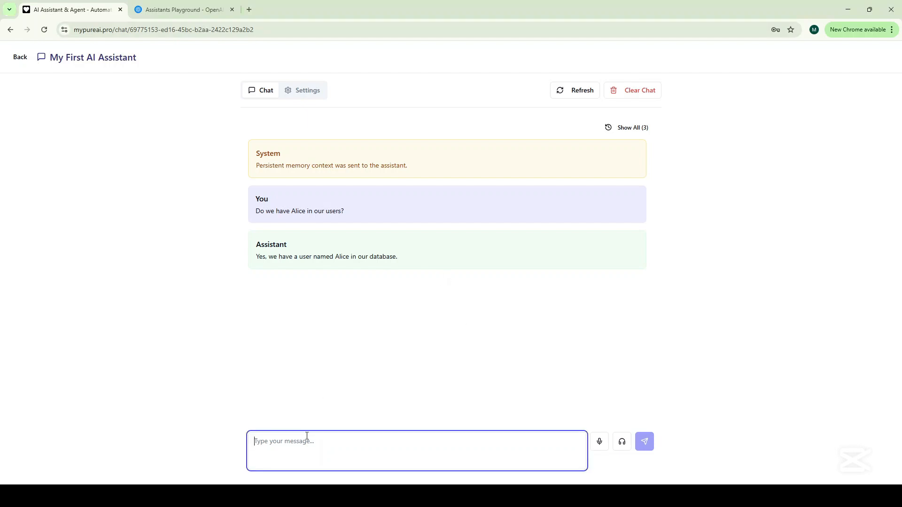
text(I need to change her e)
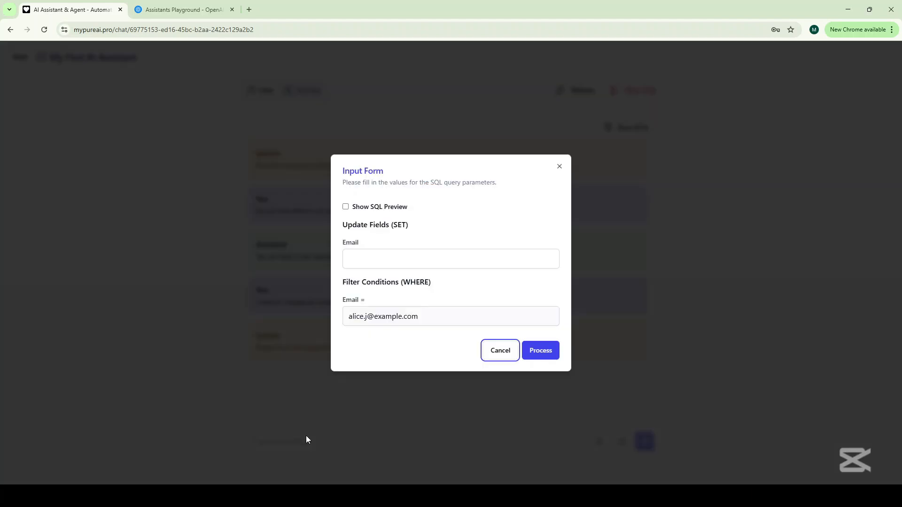
Enter the user's new email address in the Input Form and process it to the database.
text(alice@example.com)
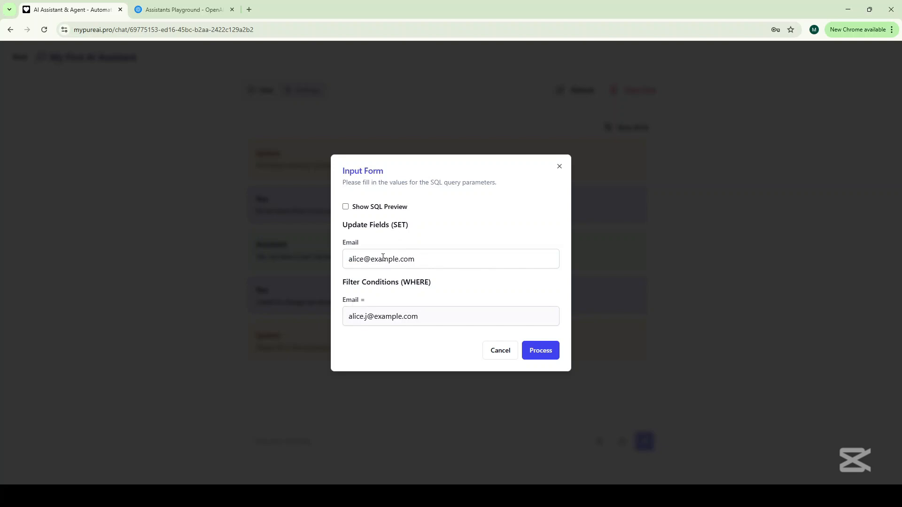
click(540, 353)
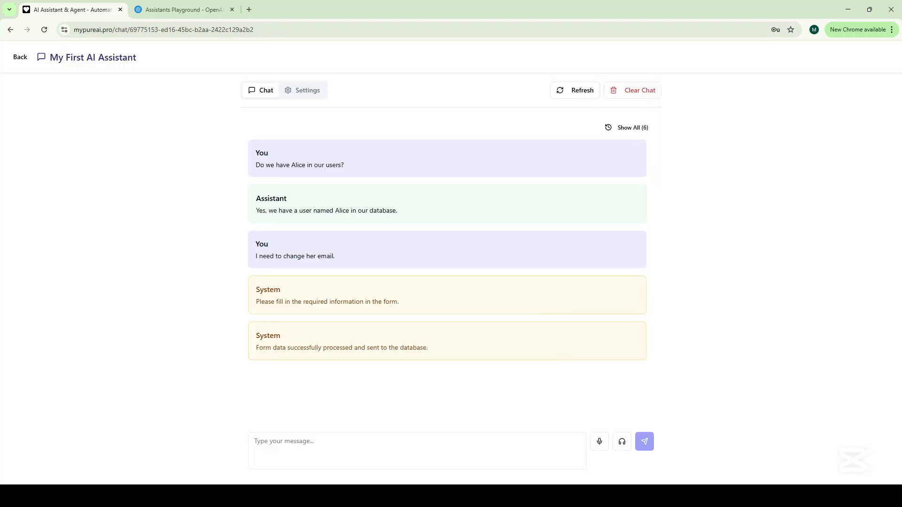
click(256, 439)
Ask for the user's full database record and the emails of all "Intro to Python" course users.
text(Please tell me ev)
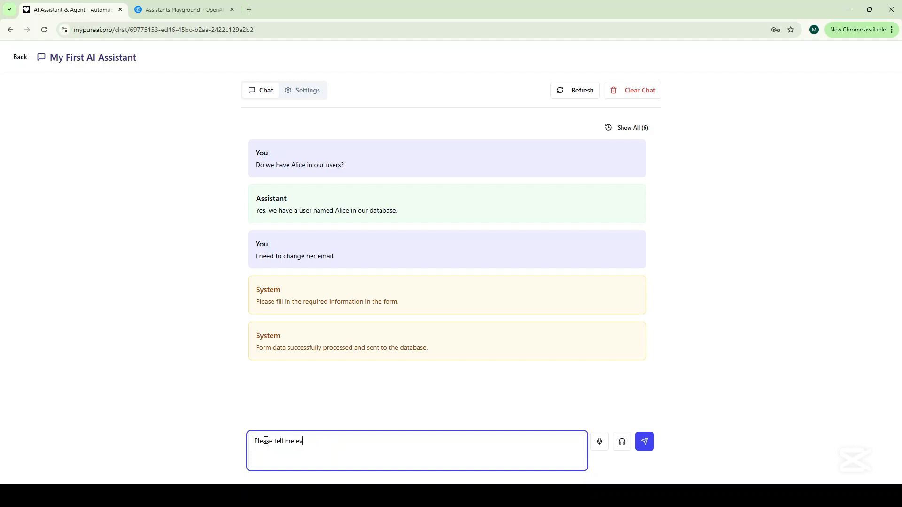
text(erything we know about Alice from our database.)
key(Return)
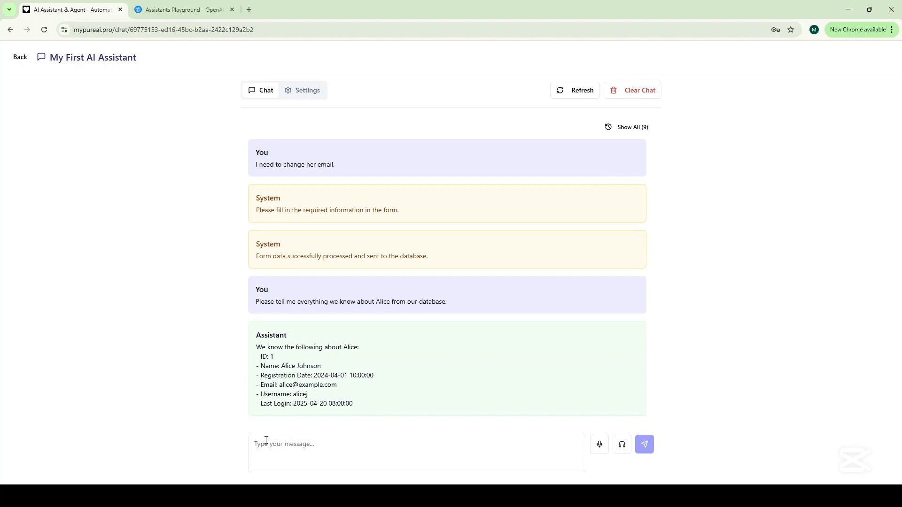
click(266, 440)
text(I would need to get)
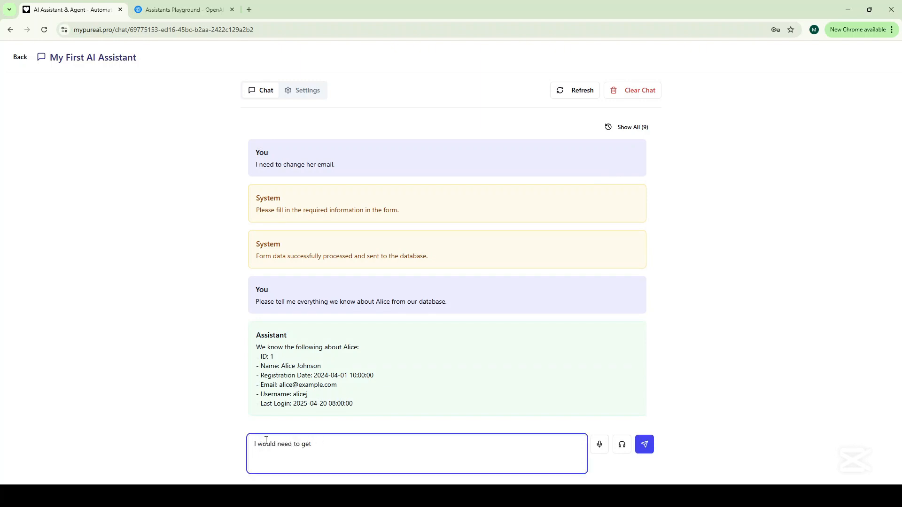
text( emails of all our users which have assigned to course)
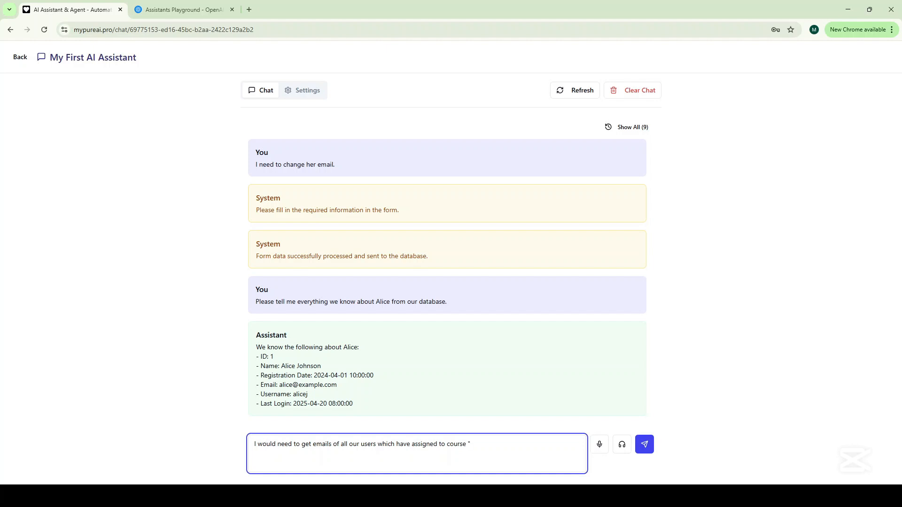
key(alt+Tab)
text(")
click(478, 444)
text(Intro to Python".)
key(Return)
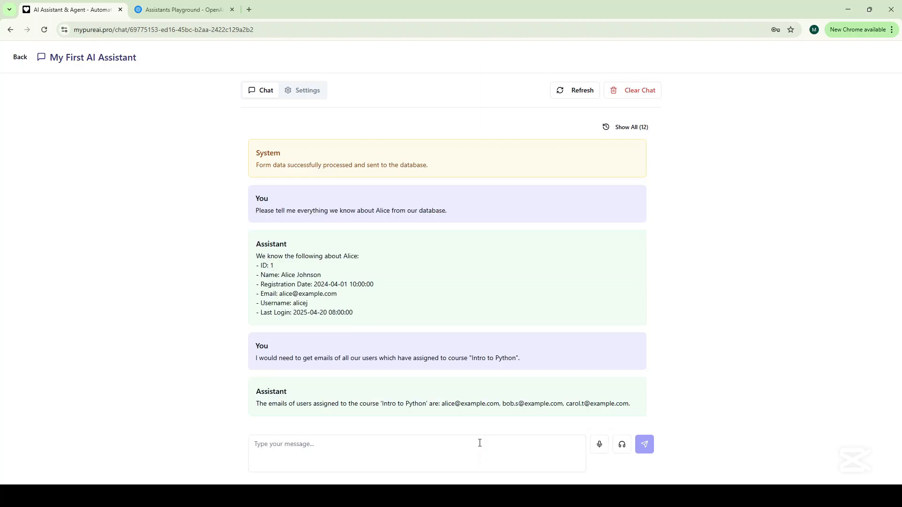
Request a calendar meeting with them on 23. 4. 2025 at 19:00 with a 10-minute reminder.
click(478, 444)
text(Ok.)
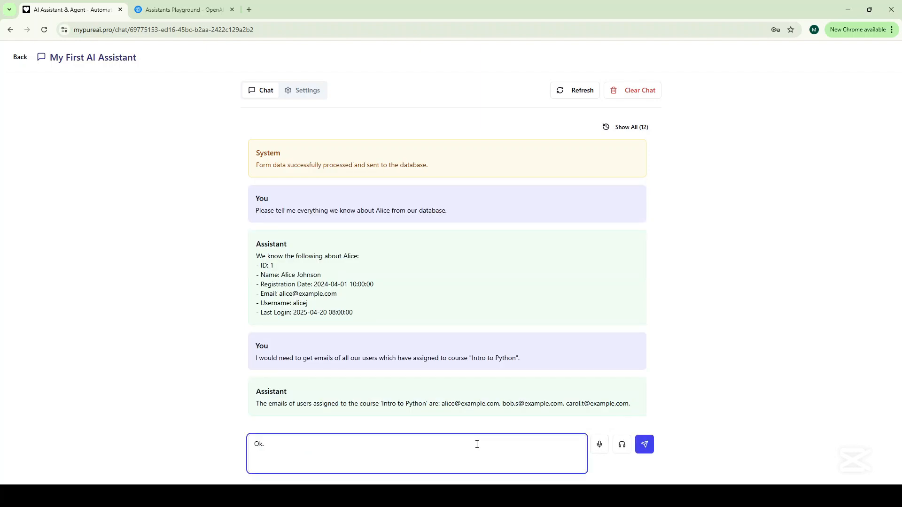
text( Please create a meeting entry in my calendar to meet with them on)
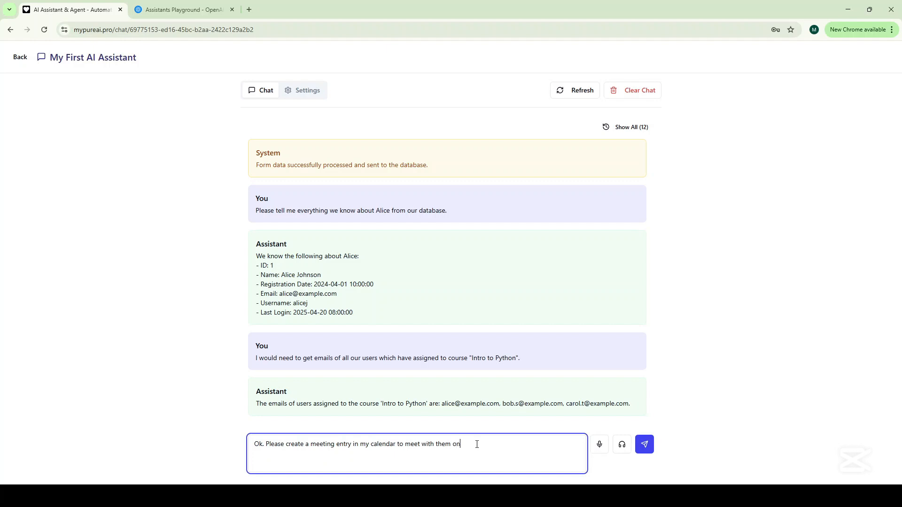
text( 23. 4. 2025 at 19:00. Please remind me 10 minutes in advance.)
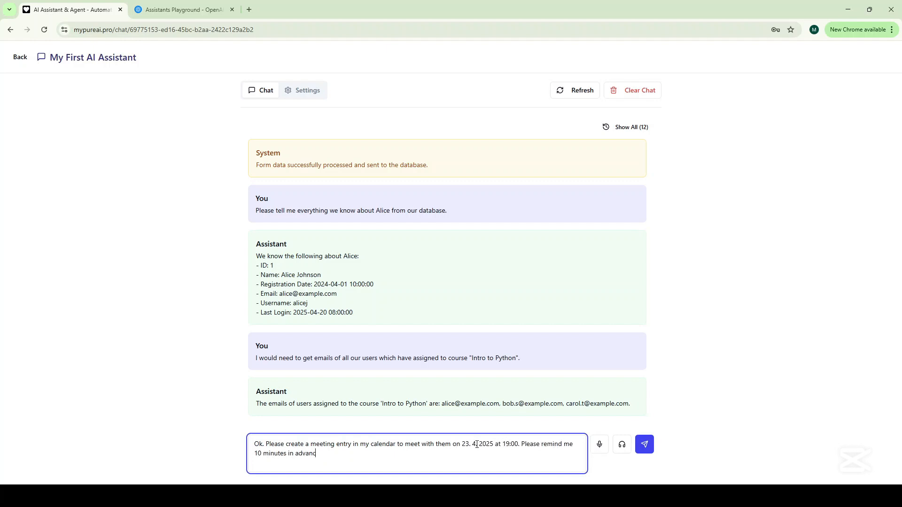
key(Return)
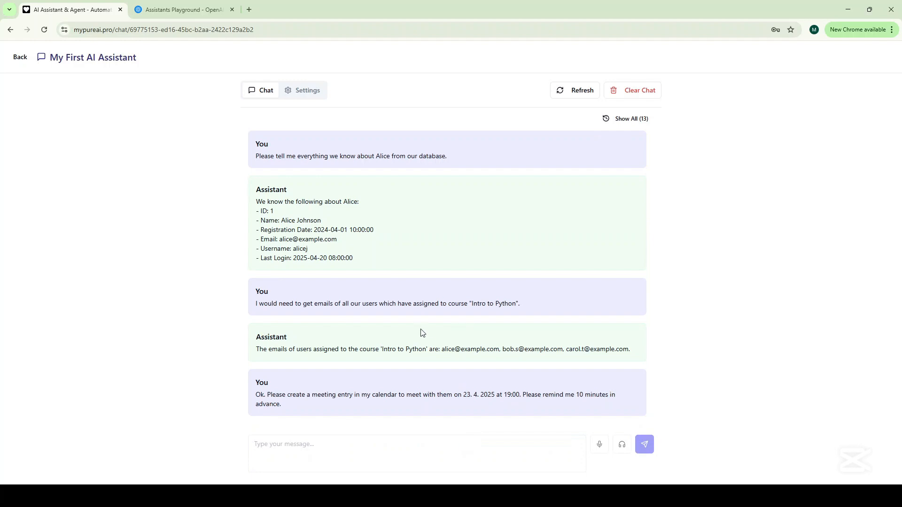